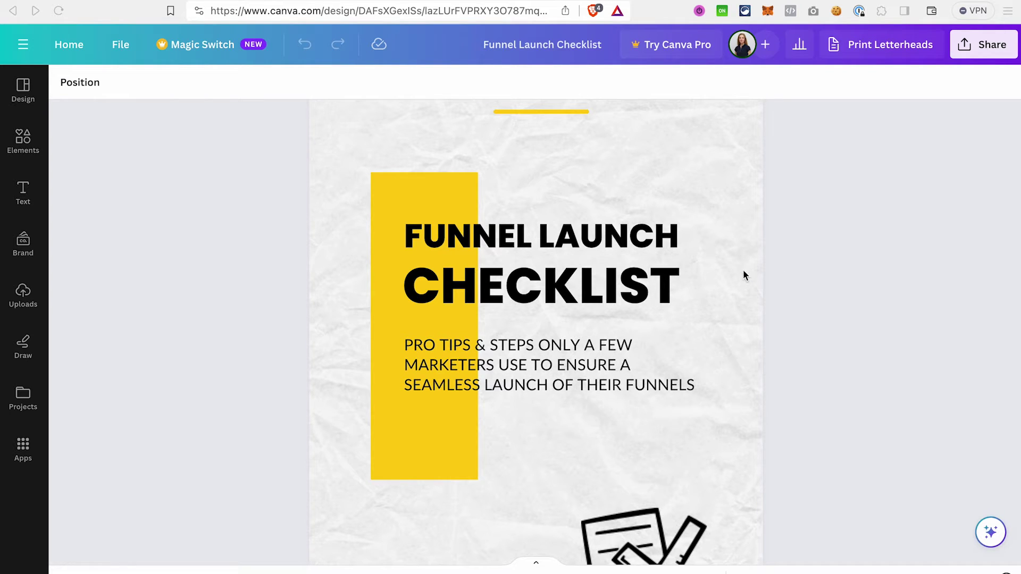
# Scroll down through the Funnel Launch Checklist example design.
pyautogui.scroll(-10, 744, 272)
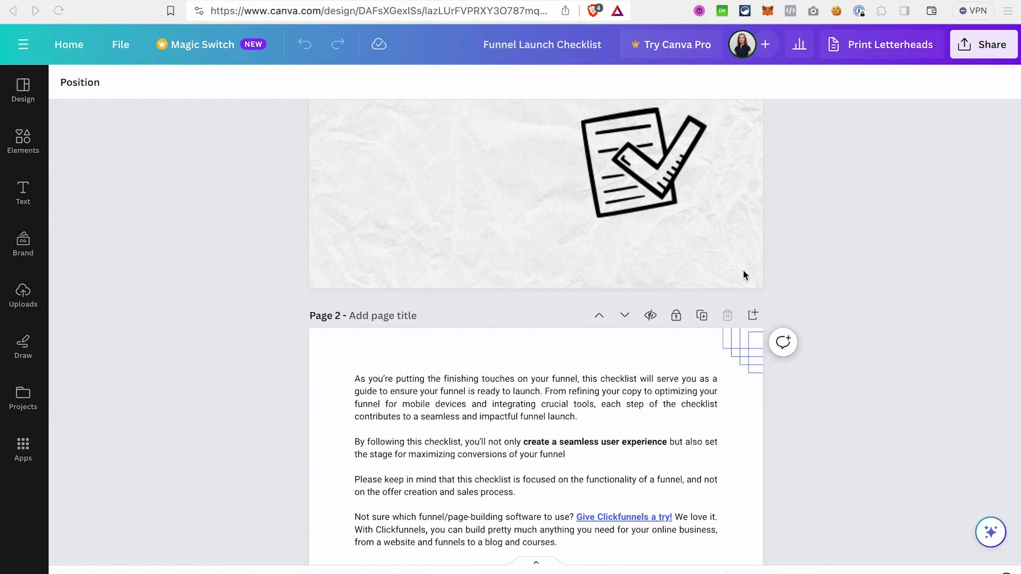
pyautogui.scroll(-3, 744, 273)
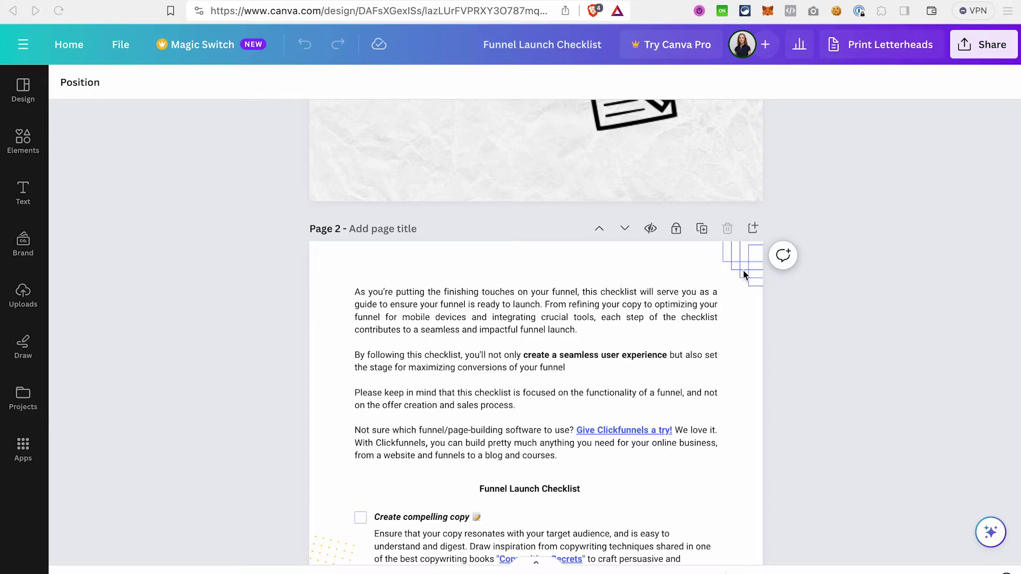
pyautogui.scroll(-5, 729, 327)
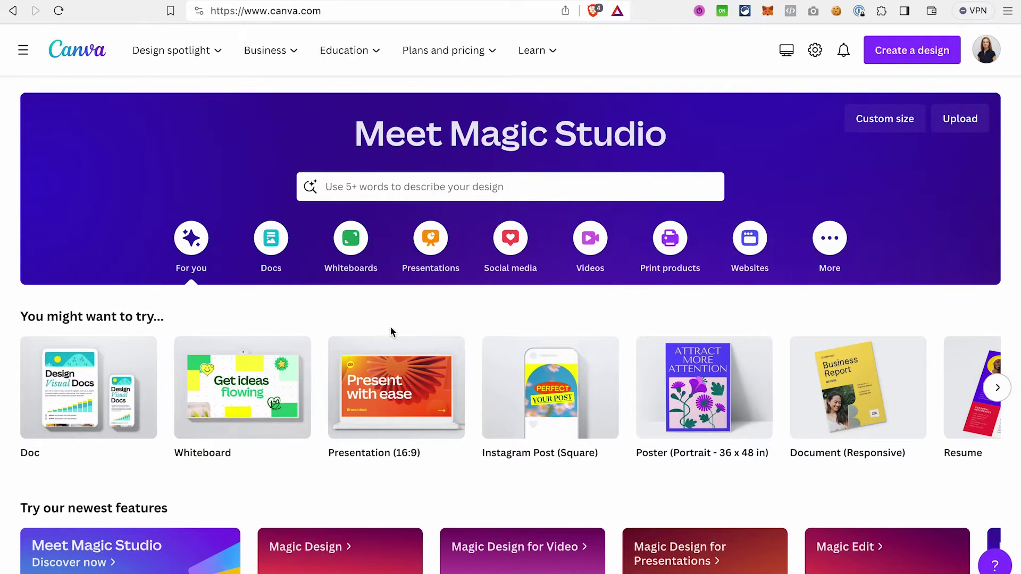
# Search the Canva templates for 'A4 document'.
pyautogui.hscroll(2, 524, 378)
pyautogui.hscroll(3, 523, 377)
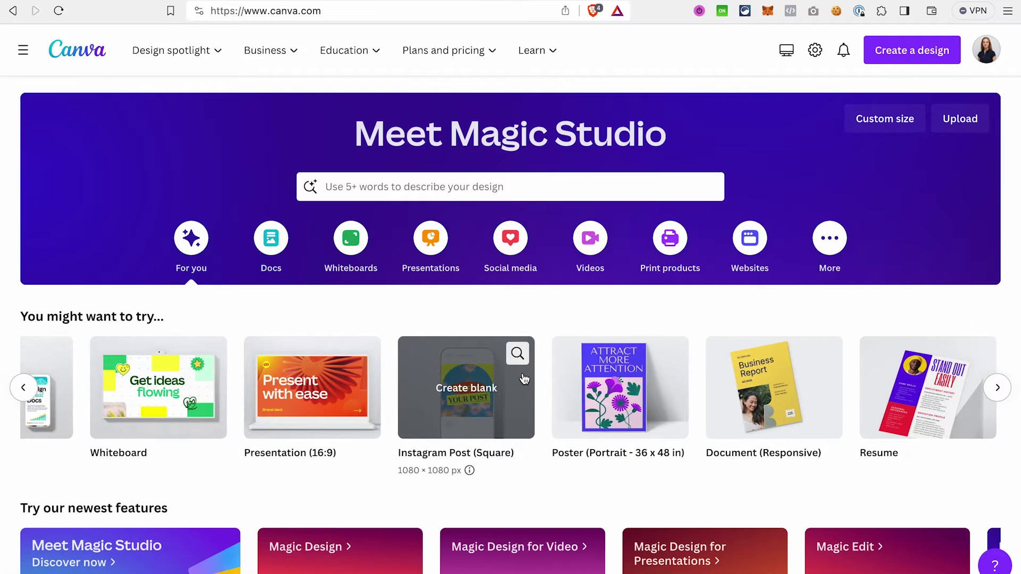
pyautogui.hscroll(3, 523, 374)
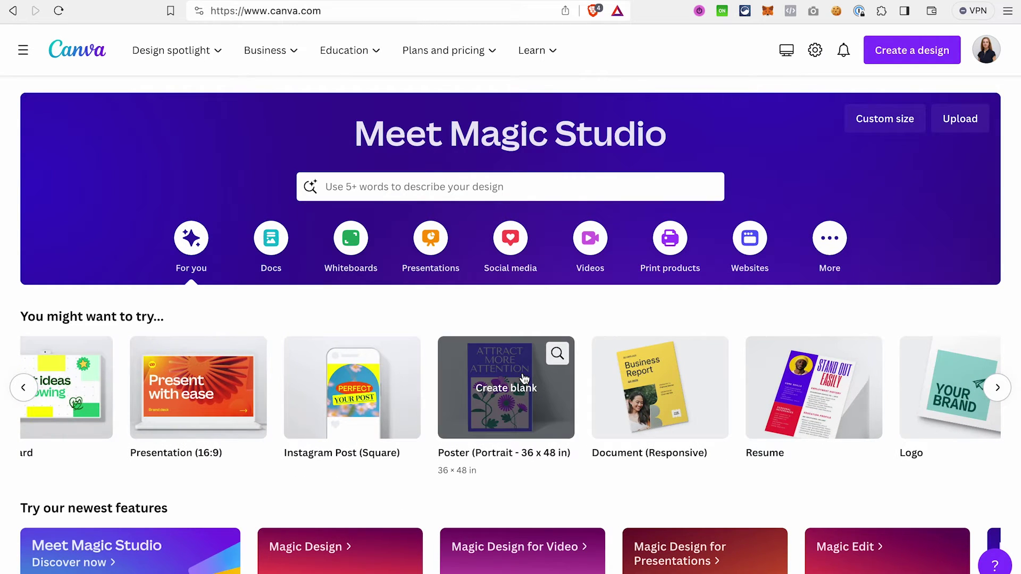
pyautogui.click(480, 188)
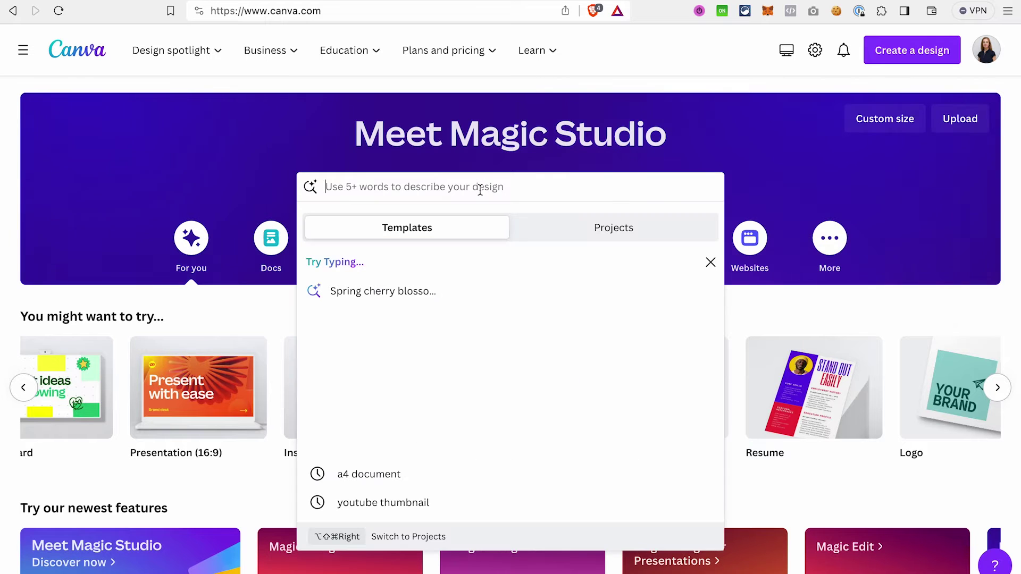
pyautogui.write('A4 document')
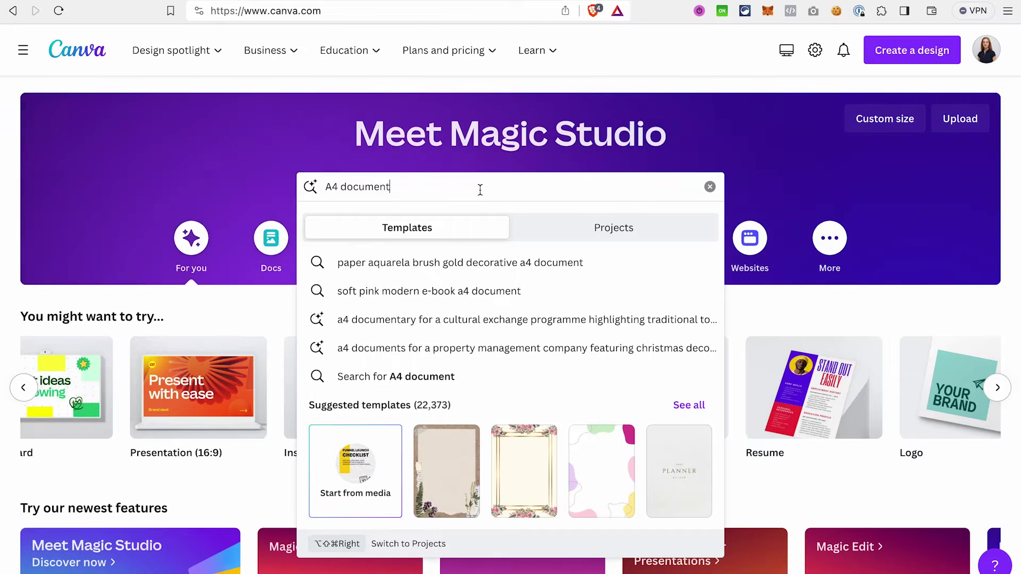
pyautogui.press('Return')
pyautogui.scroll(-6, 587, 334)
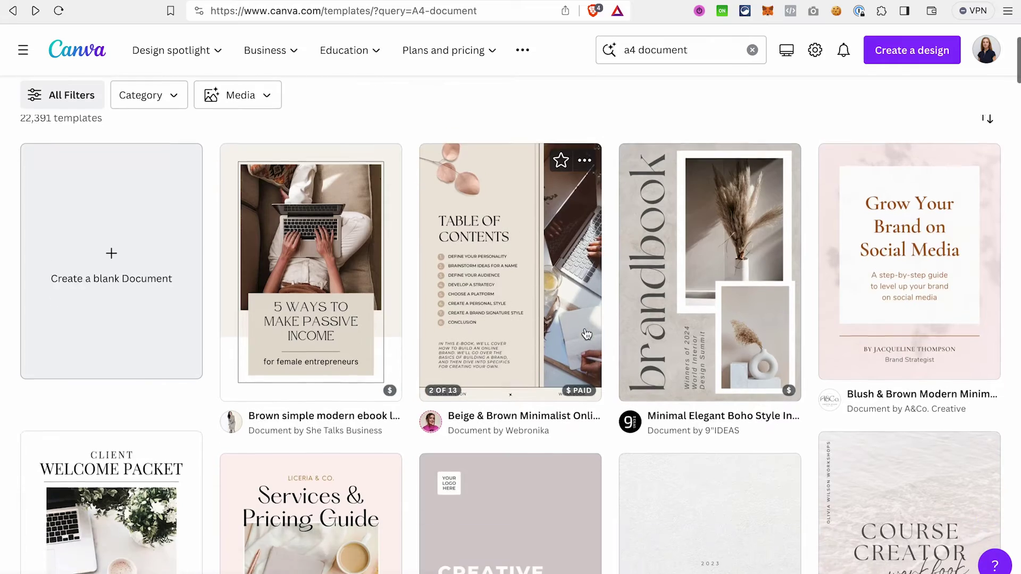
# Open the Beige And Brown Workbook template as a new editable design.
pyautogui.scroll(-5, 587, 334)
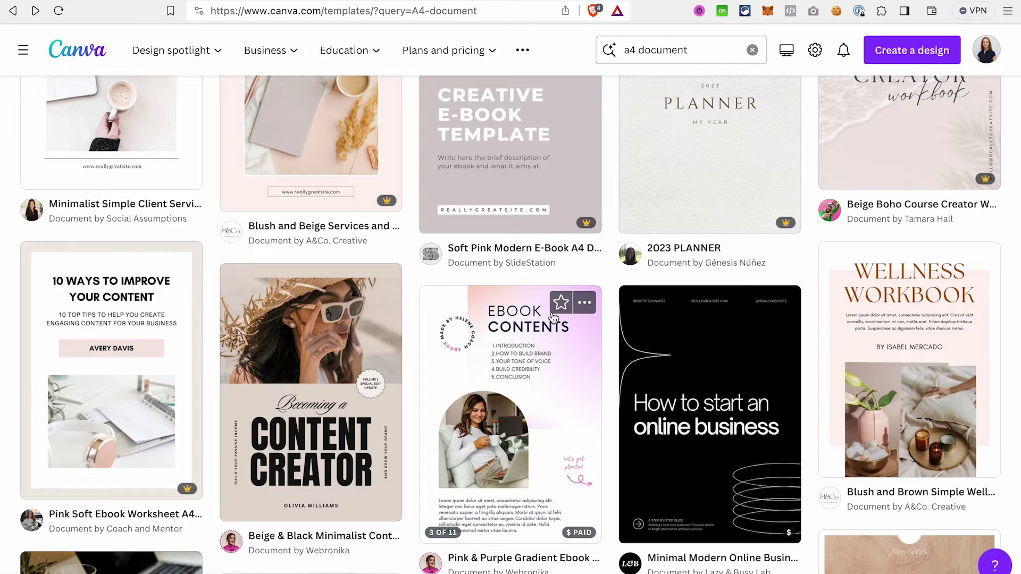
pyautogui.moveTo(390, 203)
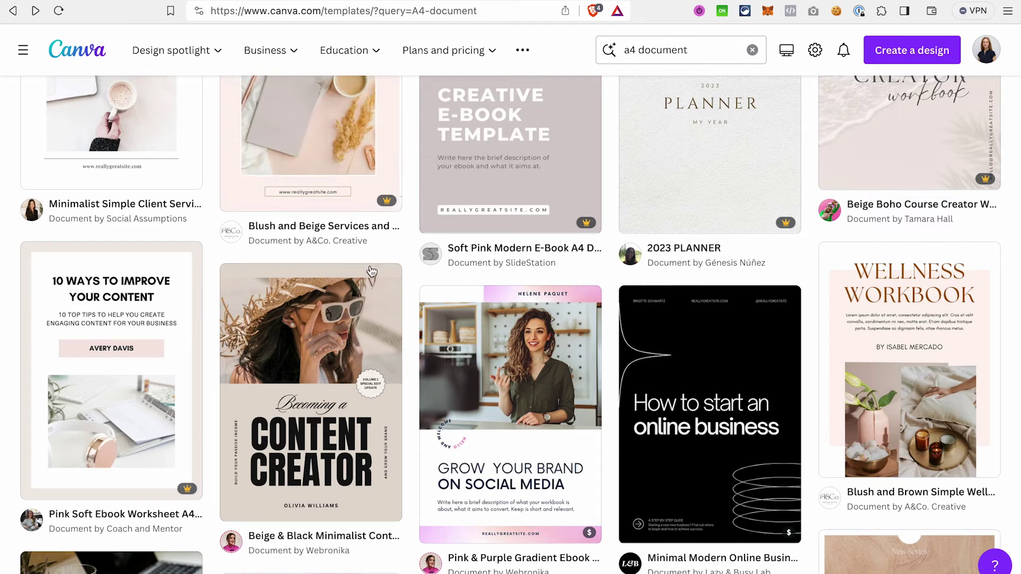
pyautogui.moveTo(339, 371)
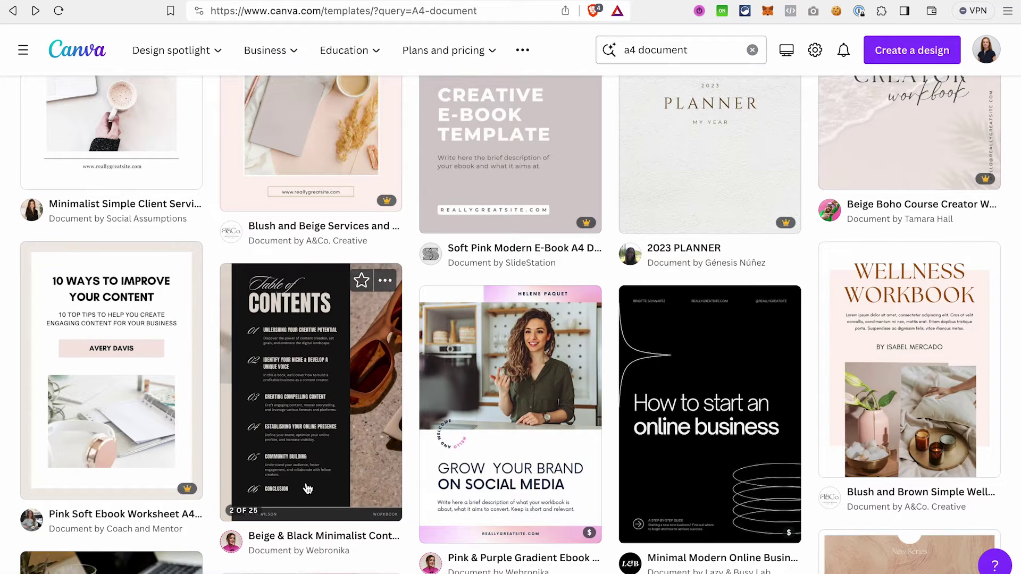
pyautogui.scroll(-10, 118, 261)
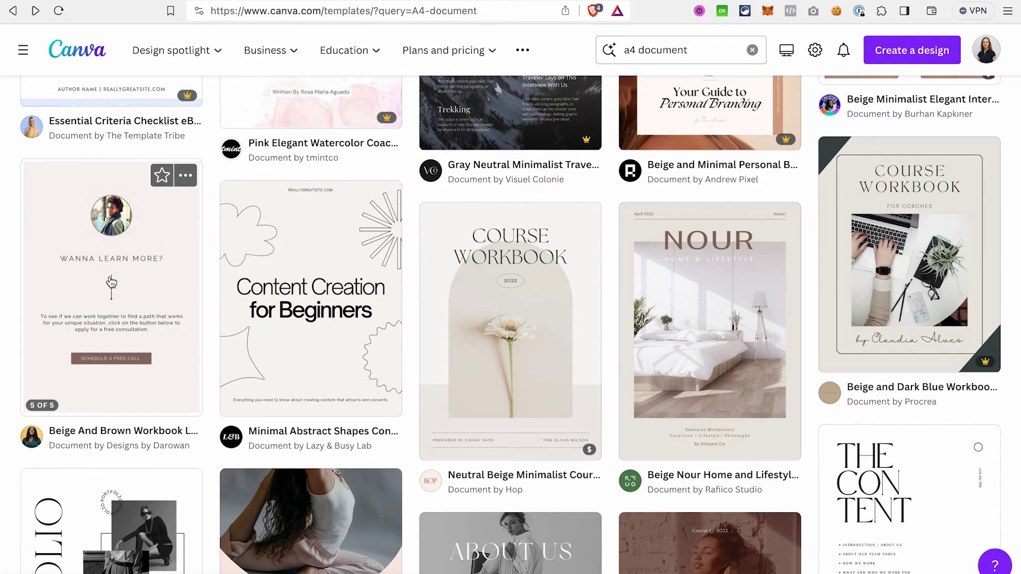
pyautogui.click(111, 282)
pyautogui.click(821, 205)
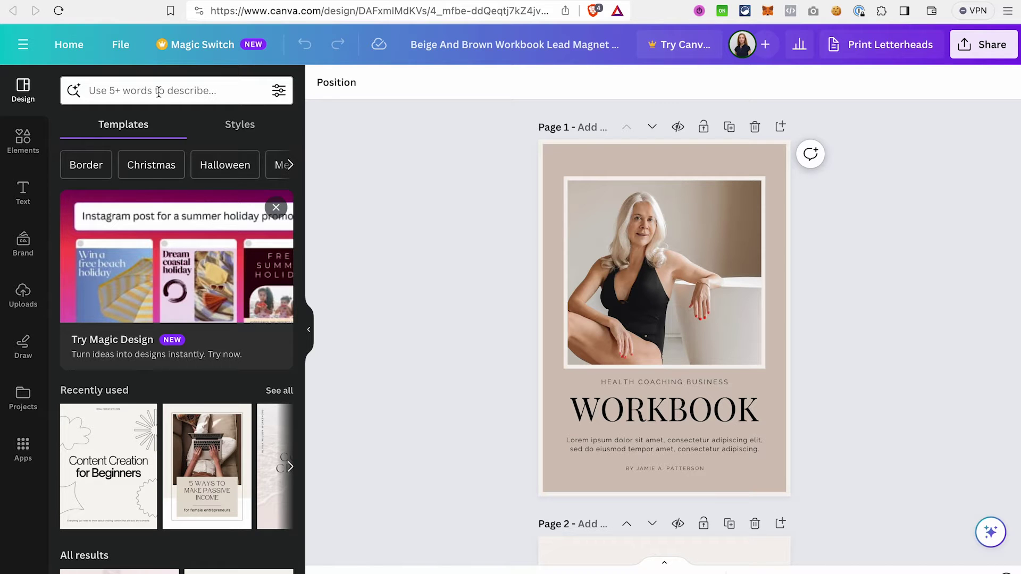
# Search the Design panel for 'ebook' and preview the Journaling template's pages.
pyautogui.click(158, 92)
pyautogui.write('ebook')
pyautogui.press('Return')
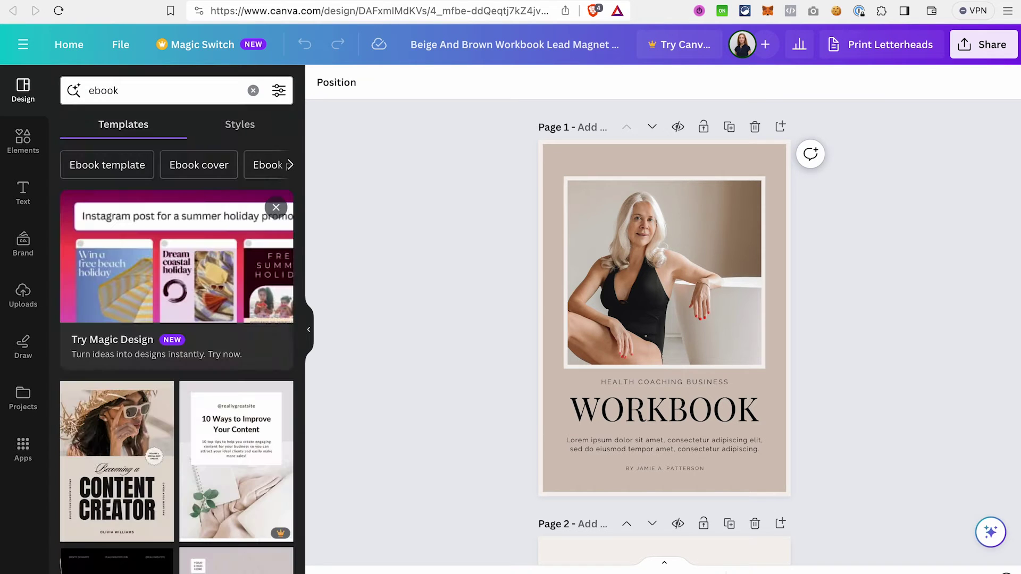
pyautogui.moveTo(215, 454)
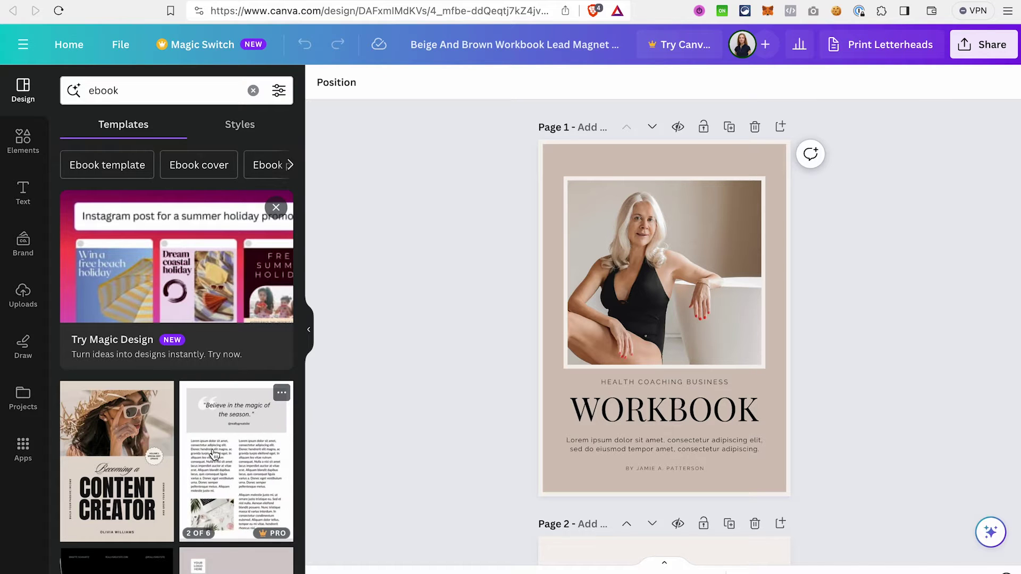
pyautogui.scroll(-10, 214, 455)
pyautogui.moveTo(245, 425)
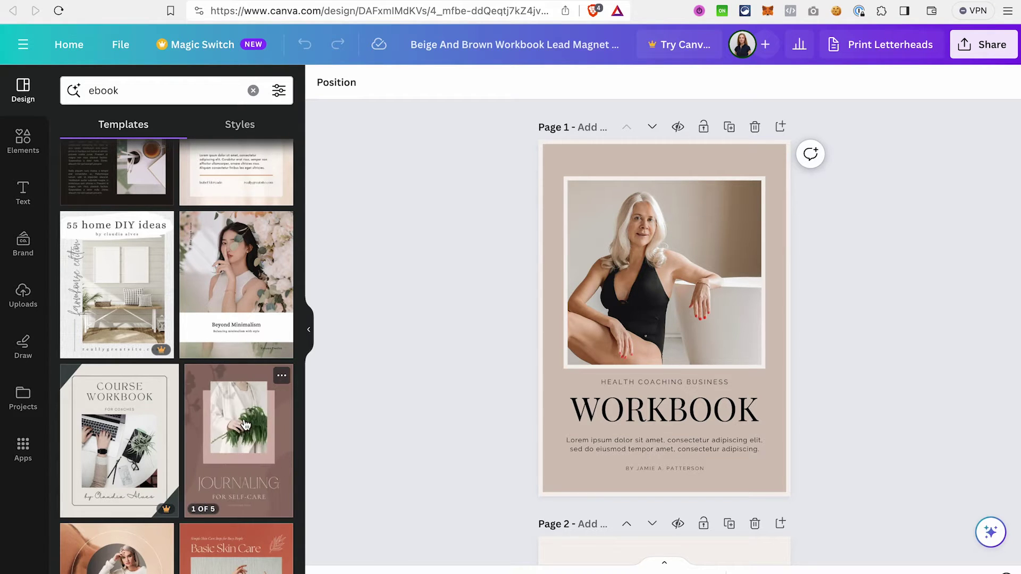
pyautogui.click(245, 424)
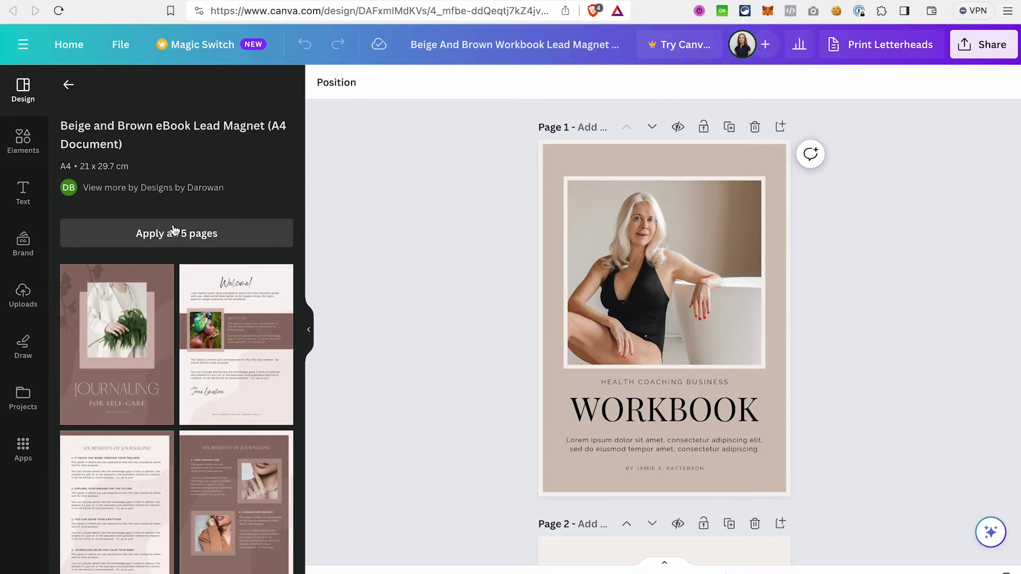
# Apply all 5 pages of the Journaling for Self-Care template and review them.
pyautogui.click(181, 231)
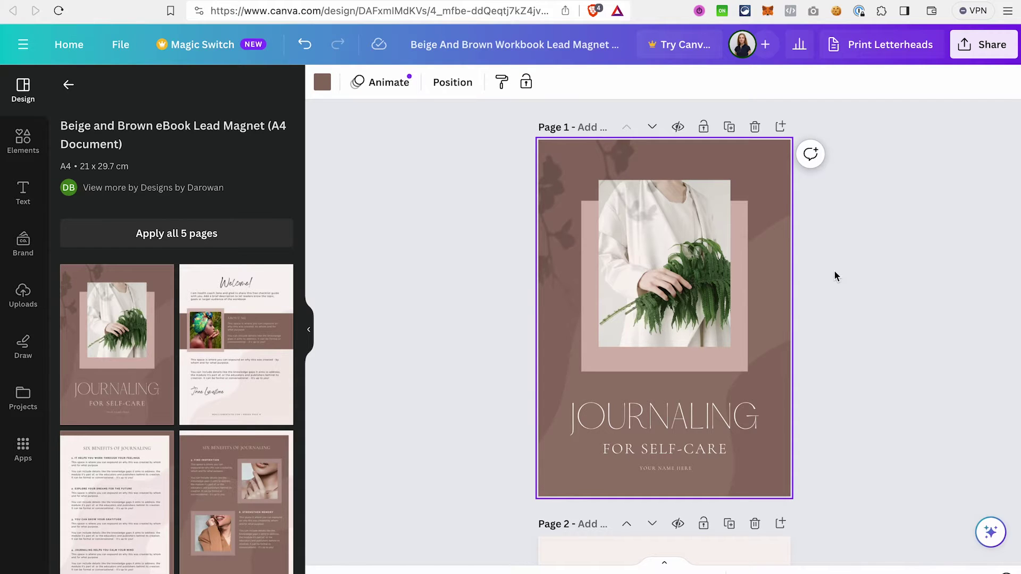
pyautogui.scroll(-5, 836, 276)
pyautogui.scroll(-3, 834, 273)
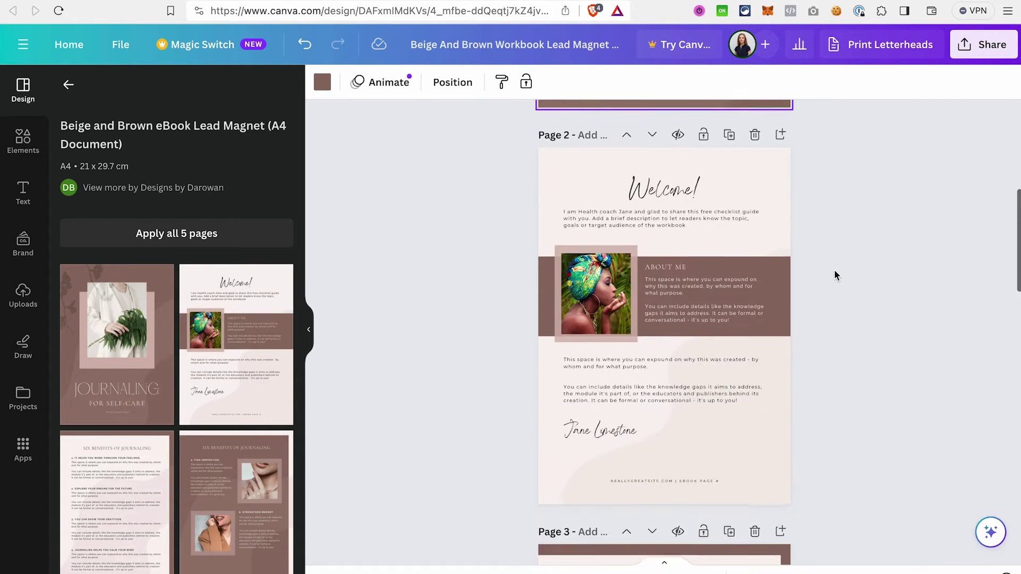
pyautogui.scroll(2, 834, 274)
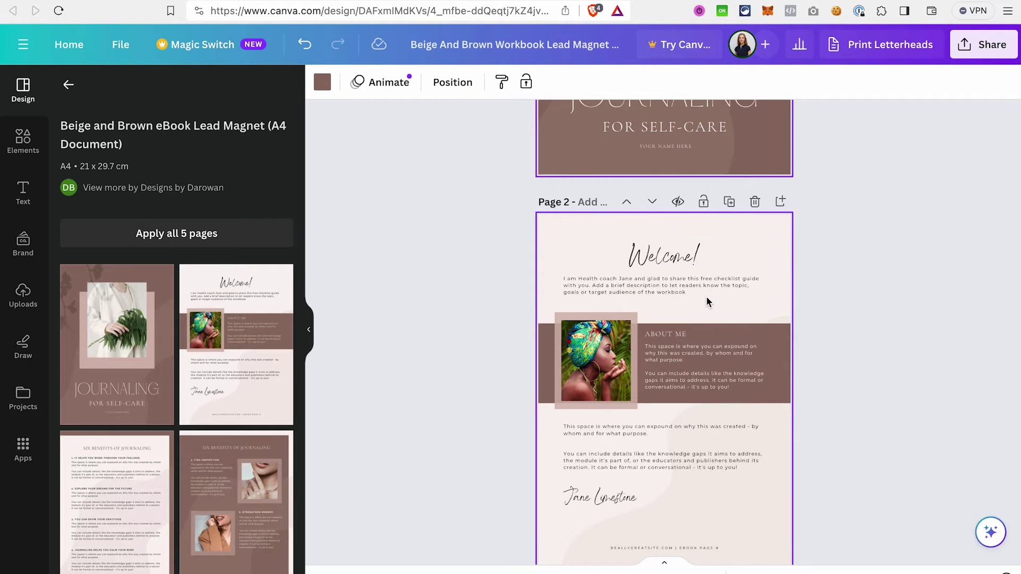
# Delete the Welcome page from the design.
pyautogui.click(755, 202)
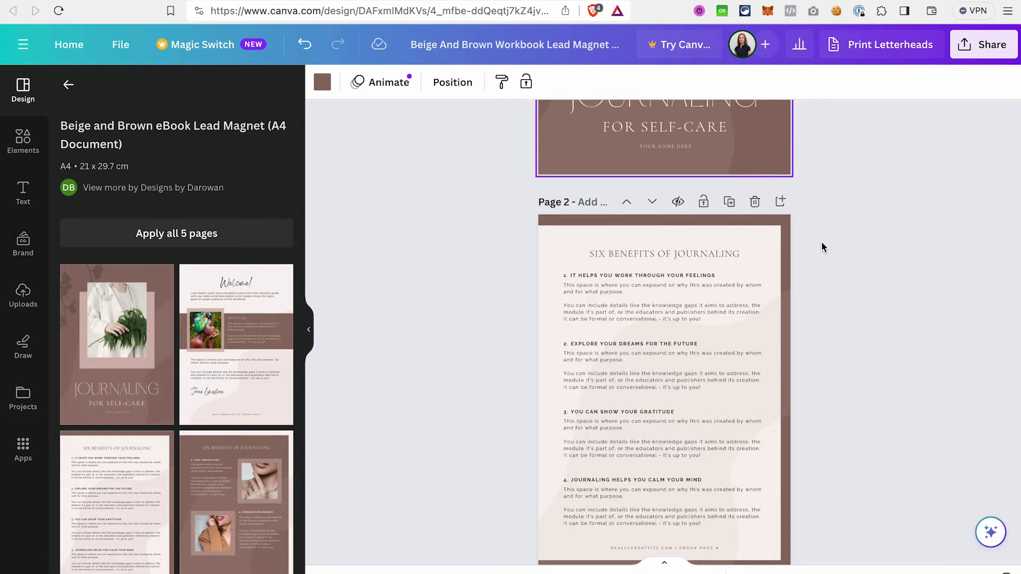
pyautogui.scroll(-2, 815, 362)
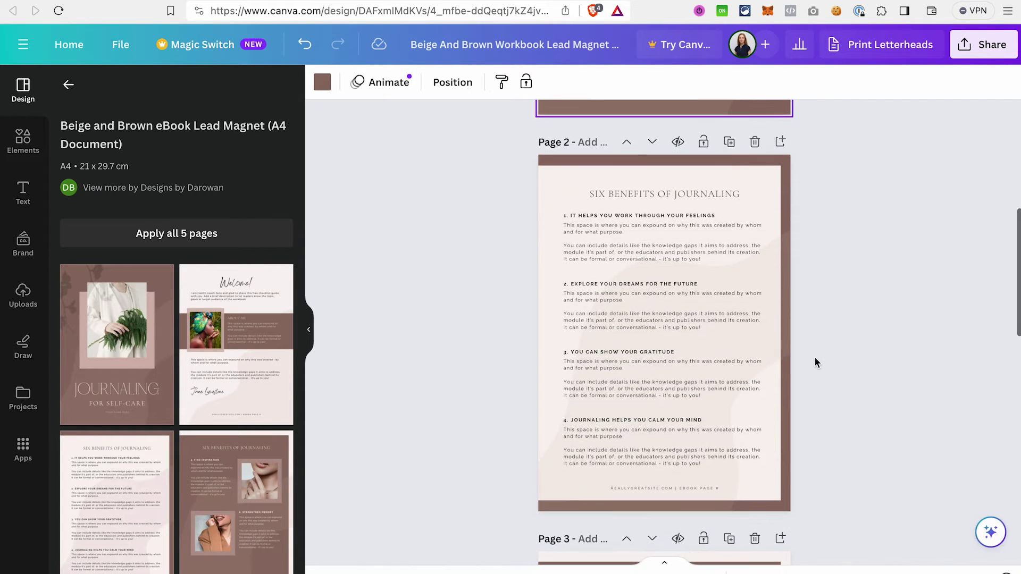
pyautogui.scroll(2, 803, 566)
pyautogui.scroll(-2, 803, 566)
pyautogui.scroll(1, 741, 175)
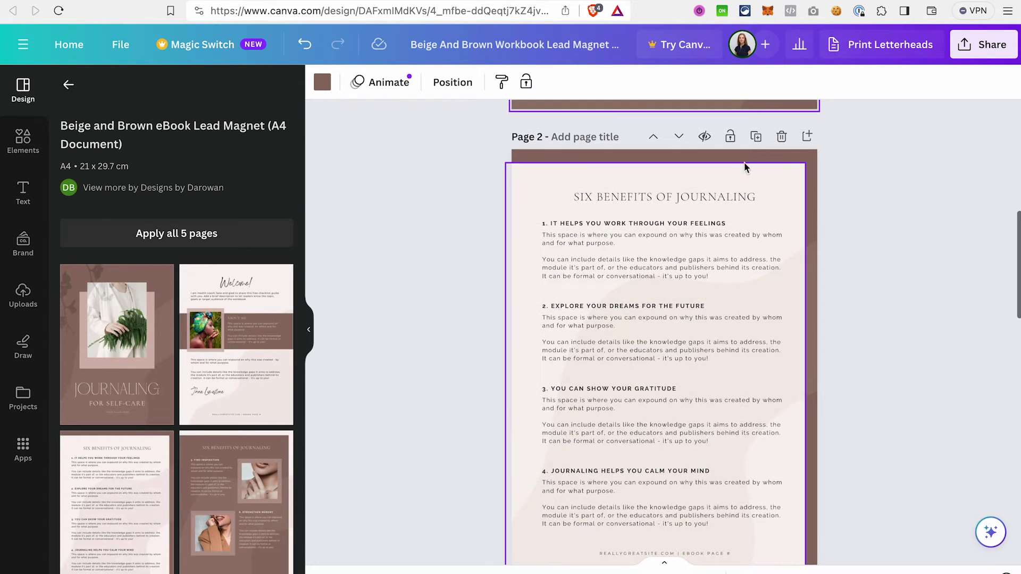
# Duplicate the Six Benefits of Journaling page, leaving page 3 unlocked.
pyautogui.click(756, 136)
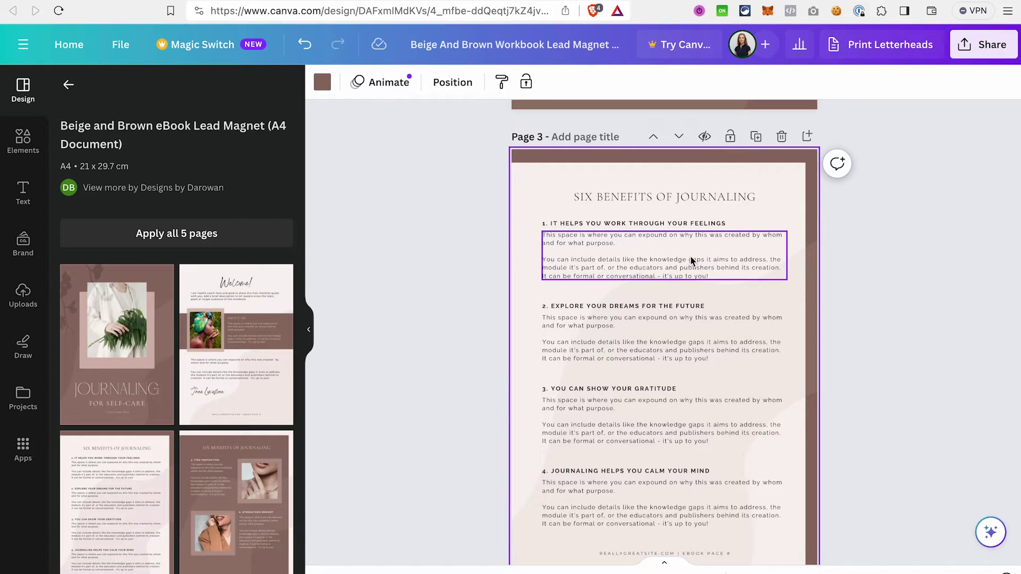
pyautogui.scroll(1, 691, 261)
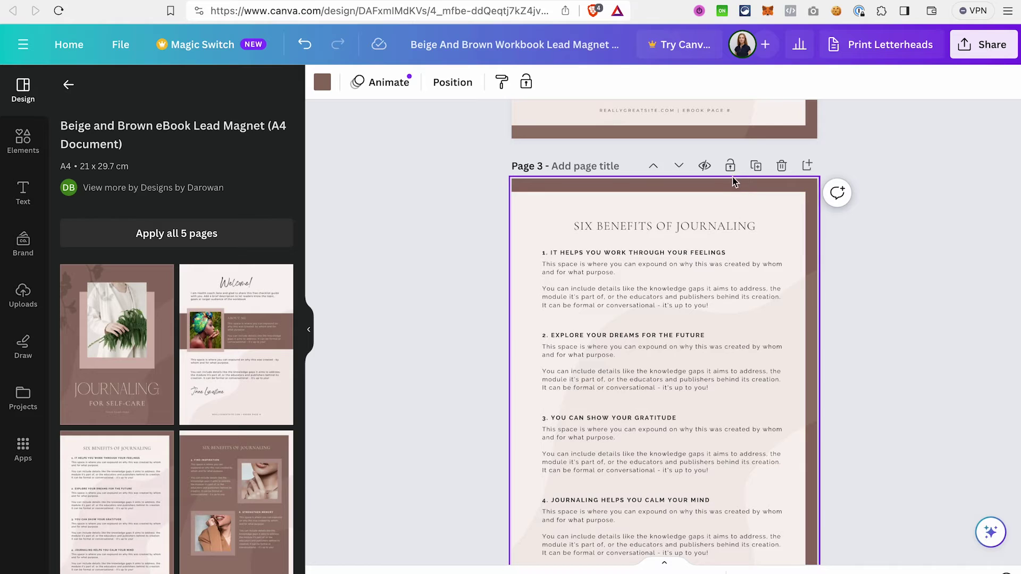
pyautogui.click(730, 167)
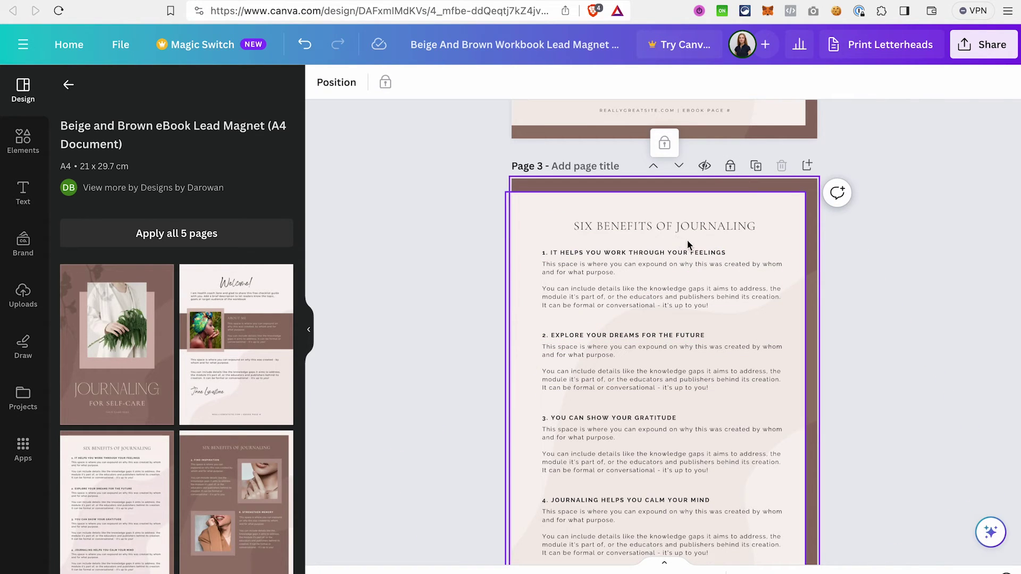
pyautogui.click(731, 167)
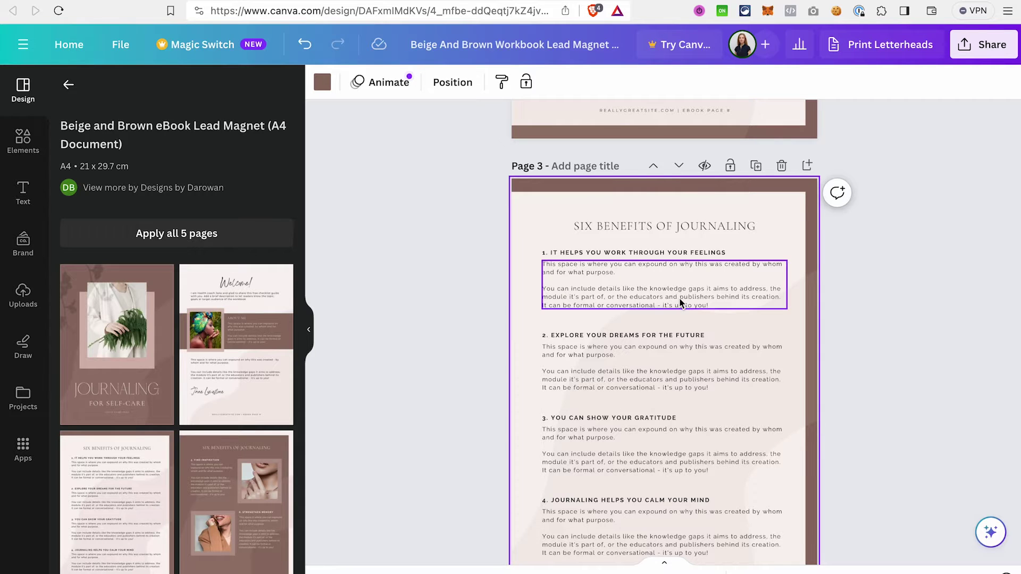
pyautogui.scroll(-1, 681, 303)
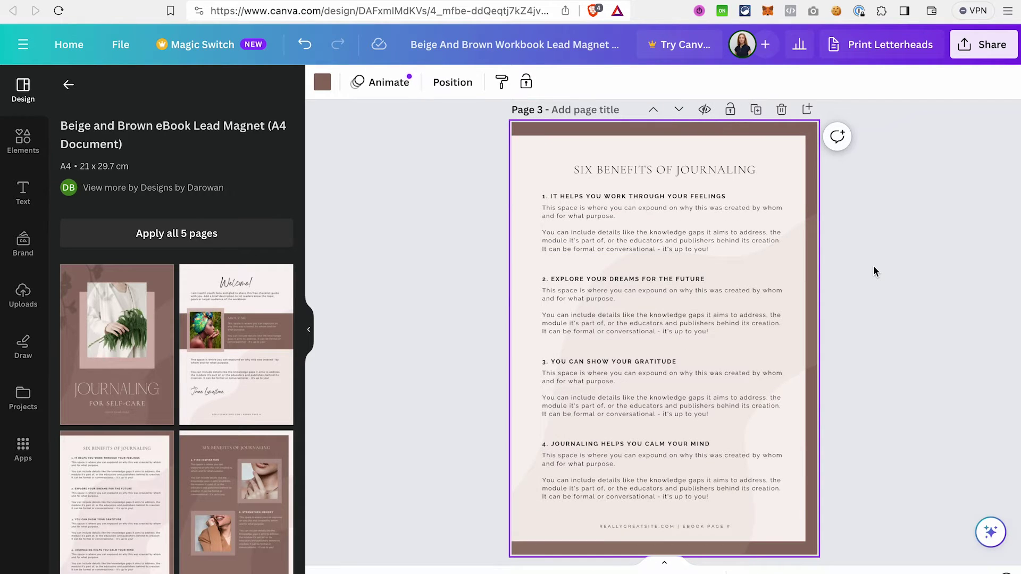
pyautogui.scroll(15, 874, 271)
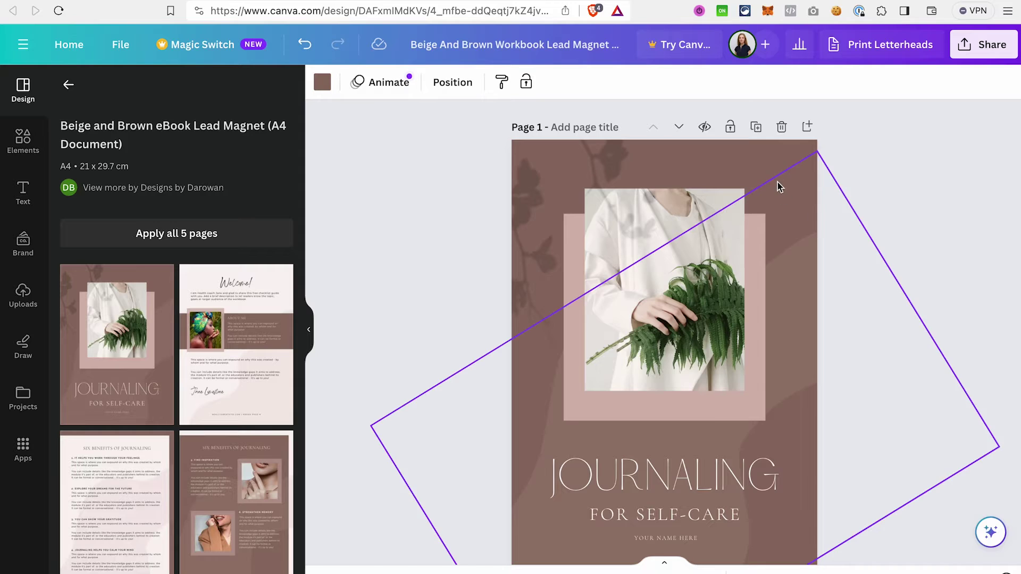
# Delete the leaf-shadow photo and the large rotated shape from the cover.
pyautogui.hotkey('ctrl', 'z')
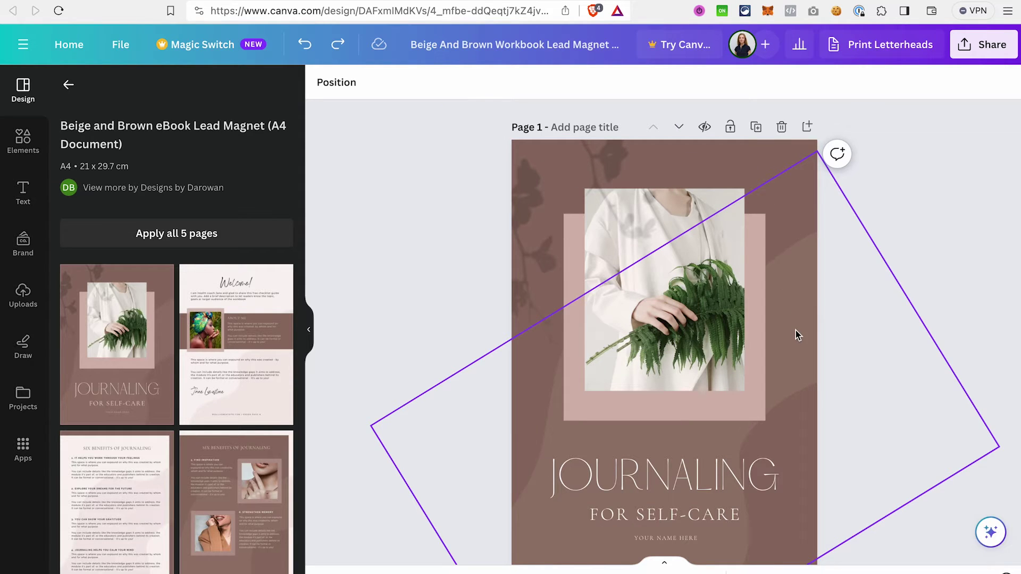
pyautogui.hotkey('ctrl', 'shift', 'z')
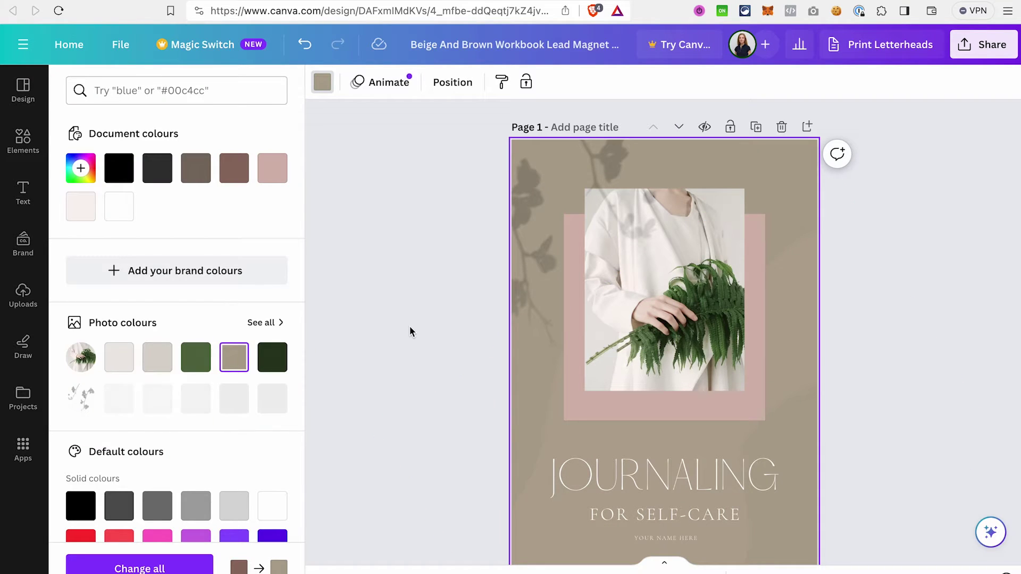
pyautogui.click(543, 191)
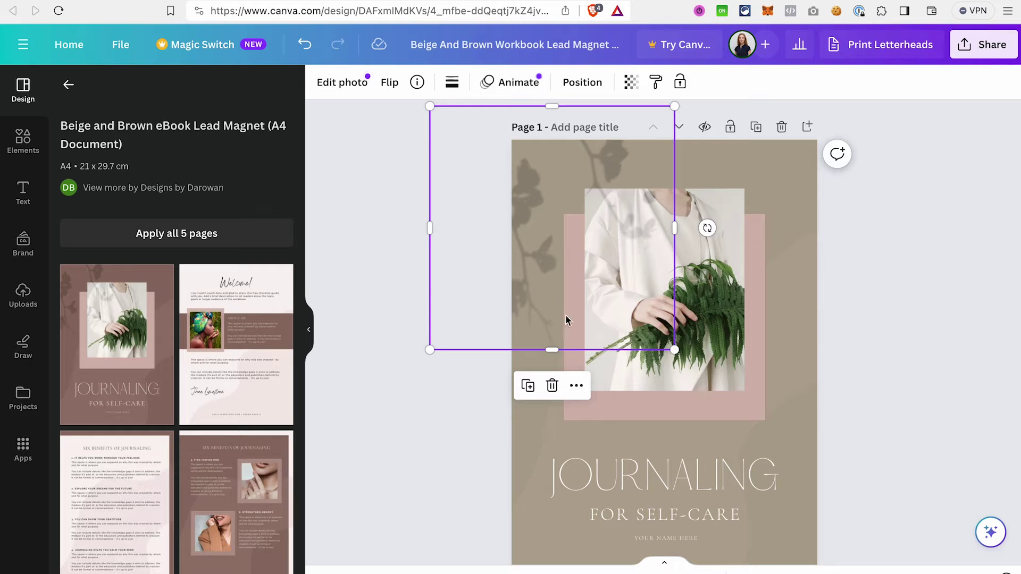
pyautogui.click(552, 385)
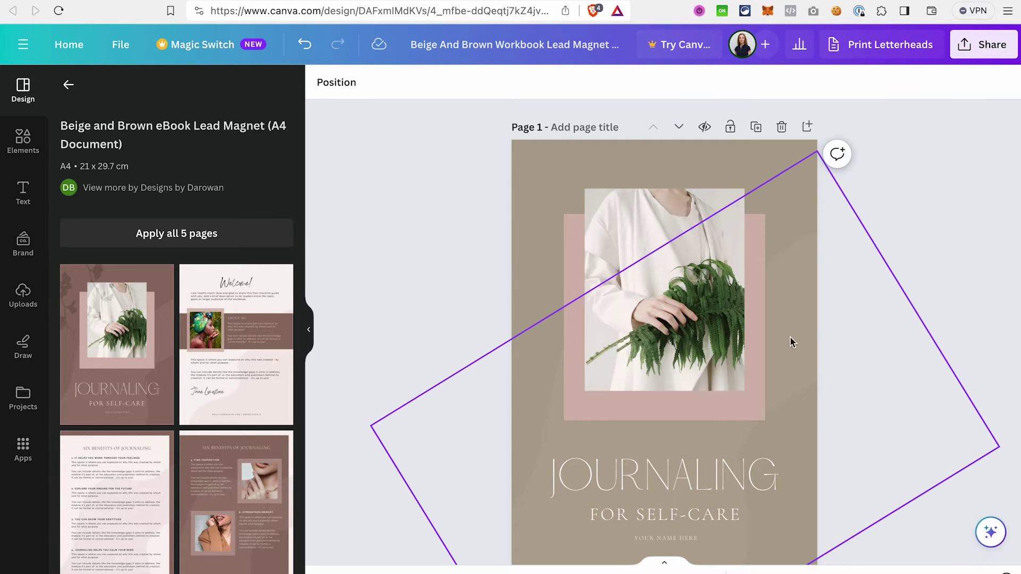
pyautogui.click(797, 301)
pyautogui.press('Delete')
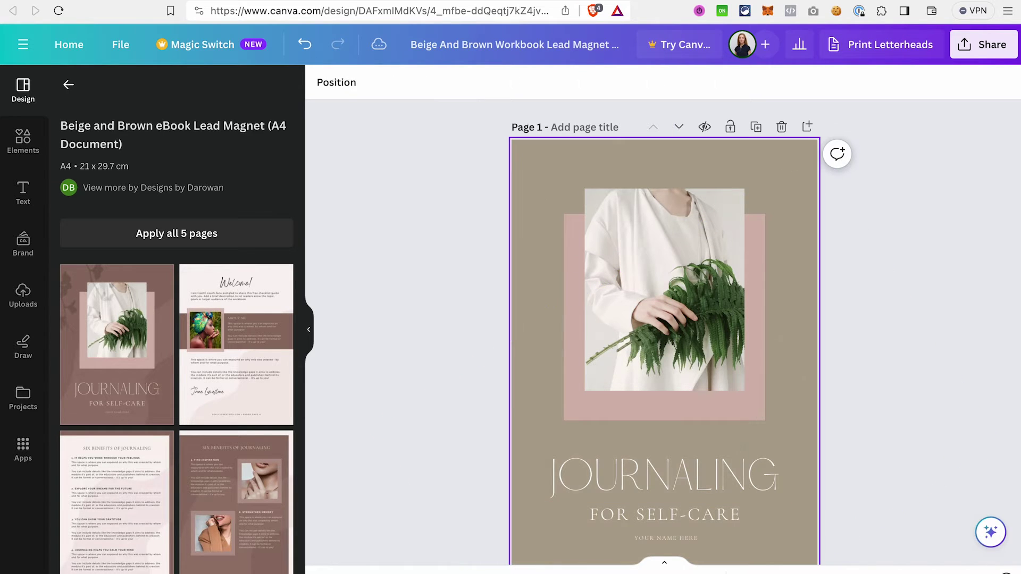
# Make the cover page background the deep green taken from the photo.
pyautogui.click(537, 163)
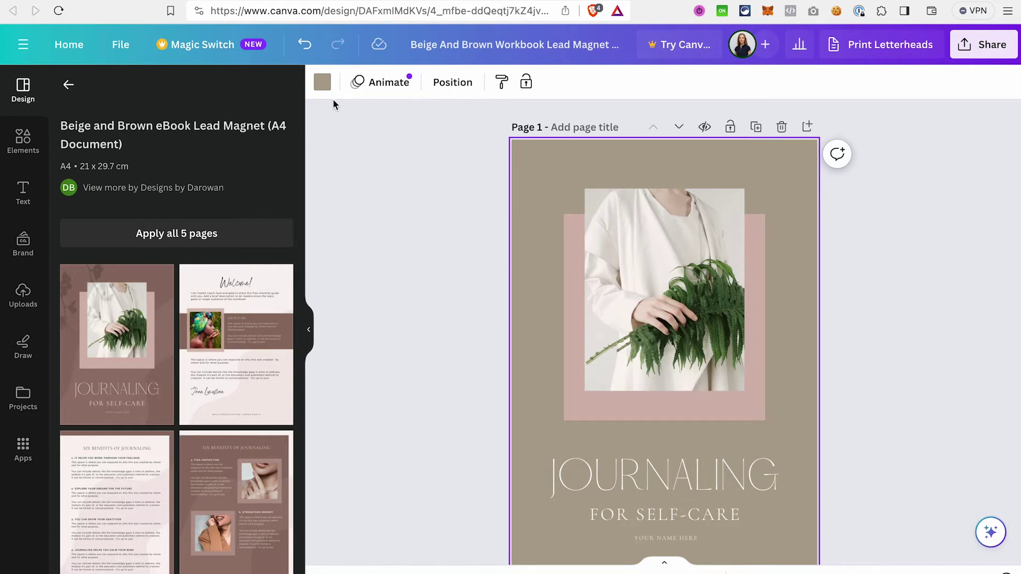
pyautogui.click(322, 82)
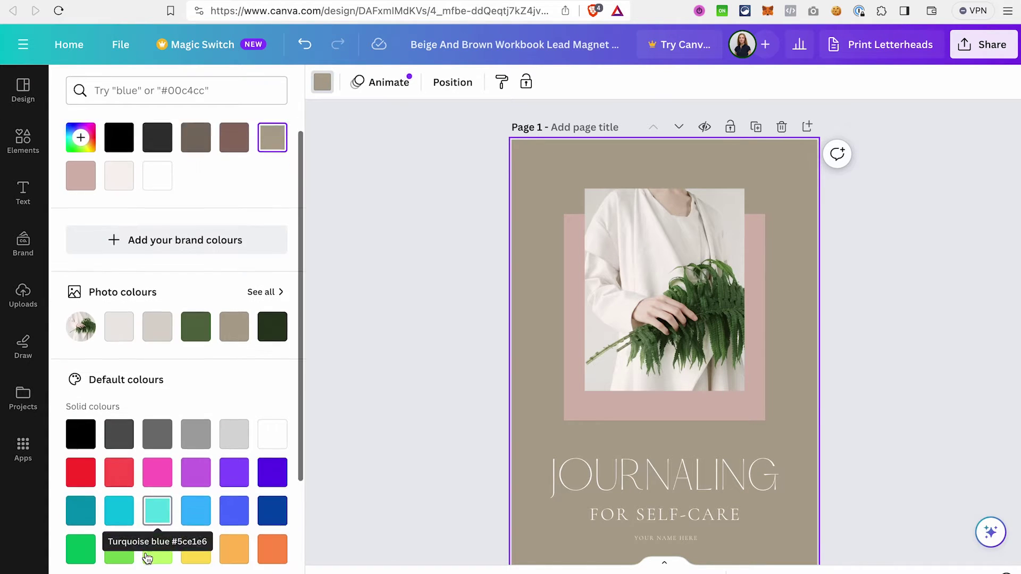
pyautogui.scroll(-3, 155, 537)
pyautogui.click(271, 388)
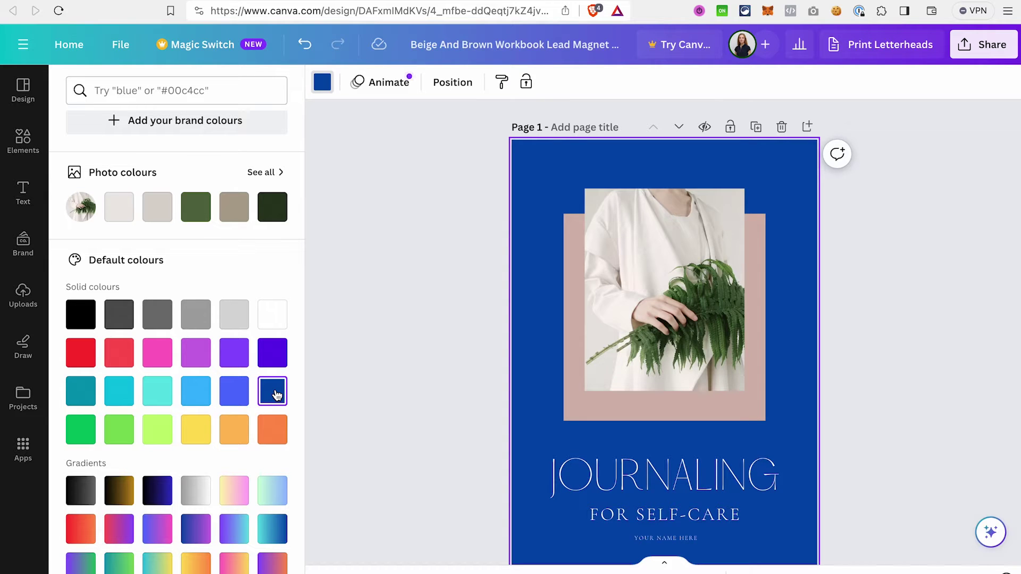
pyautogui.click(241, 391)
pyautogui.click(196, 563)
pyautogui.scroll(3, 251, 424)
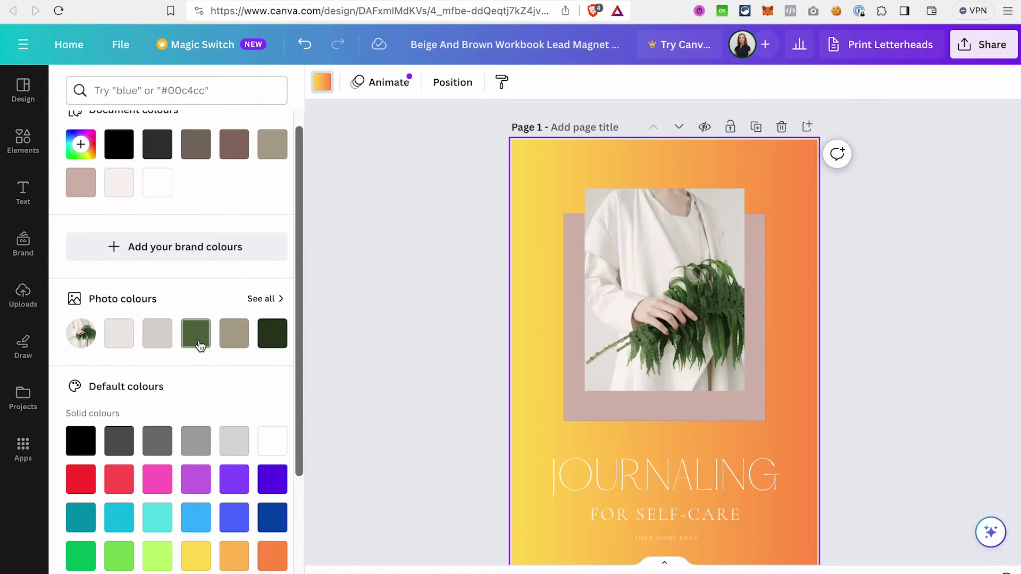
pyautogui.click(196, 335)
pyautogui.press('Escape')
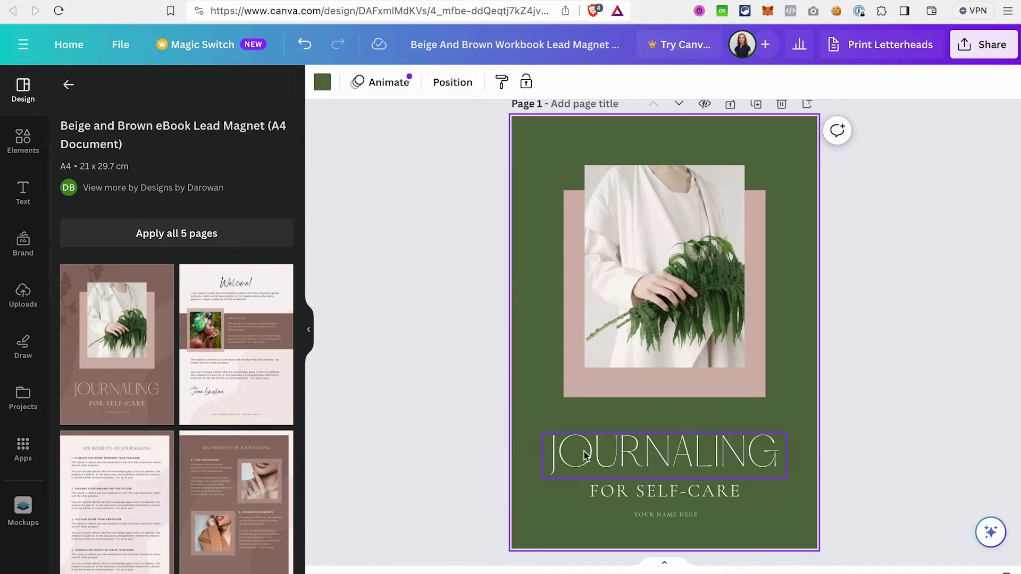
pyautogui.doubleClick(668, 460)
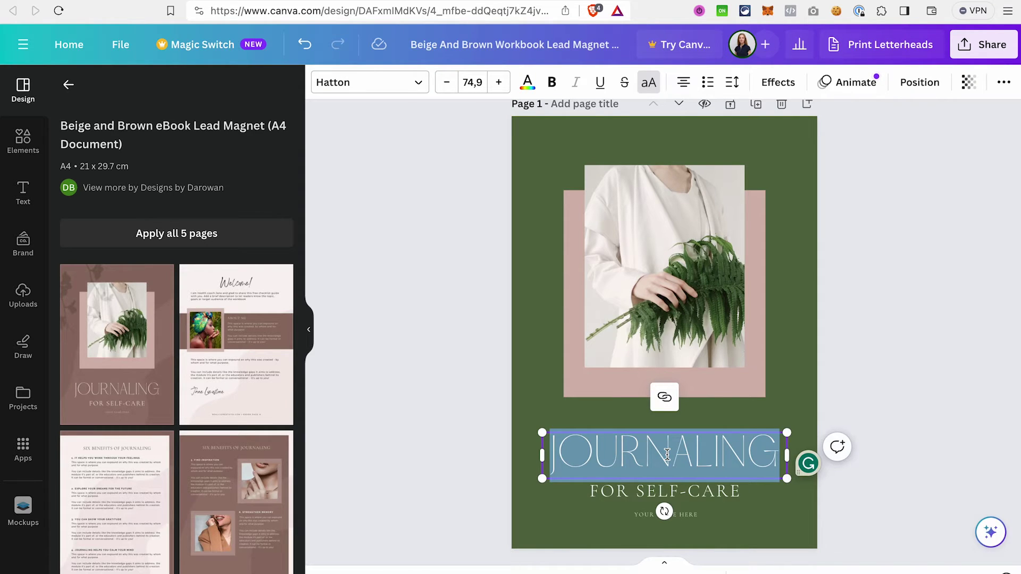
# Change the cover title to 'AFFILIATE MARKETING GUIDE' at font size 50.
pyautogui.press('BackSpace')
pyautogui.write('AFFILIATE MARKETING GUIDE!')
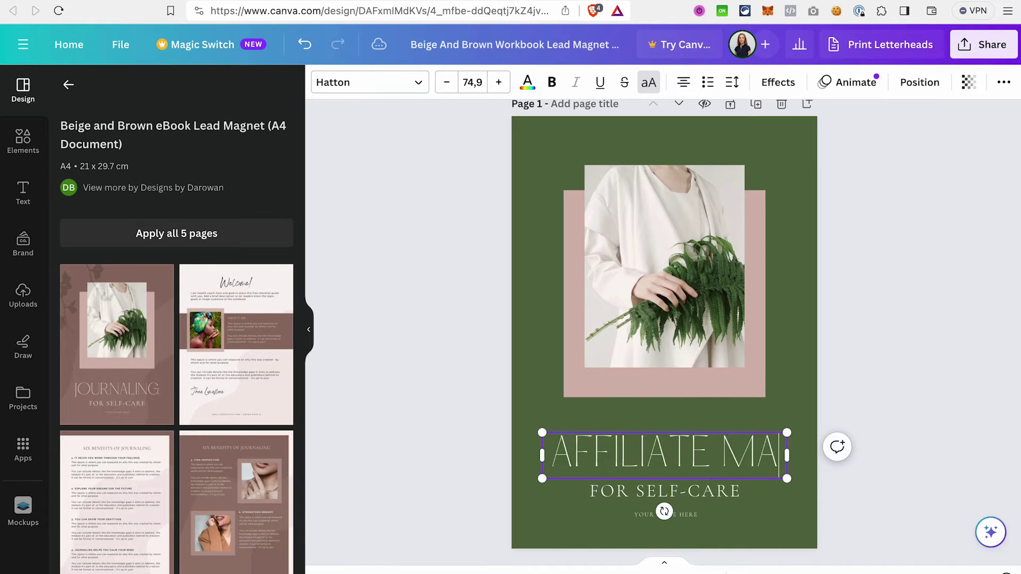
pyautogui.scroll(-1, 659, 409)
pyautogui.press('BackSpace')
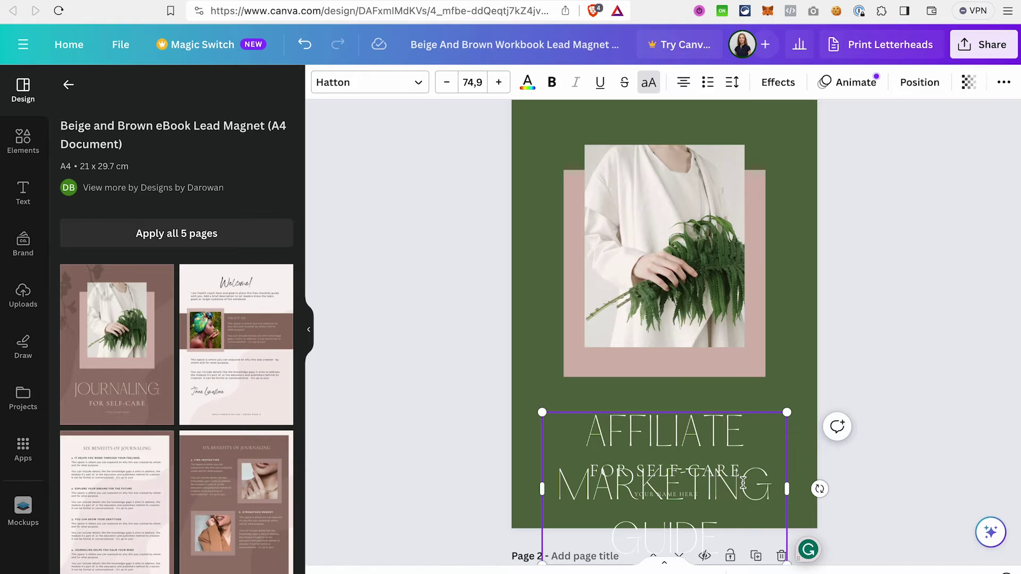
pyautogui.press('super+a')
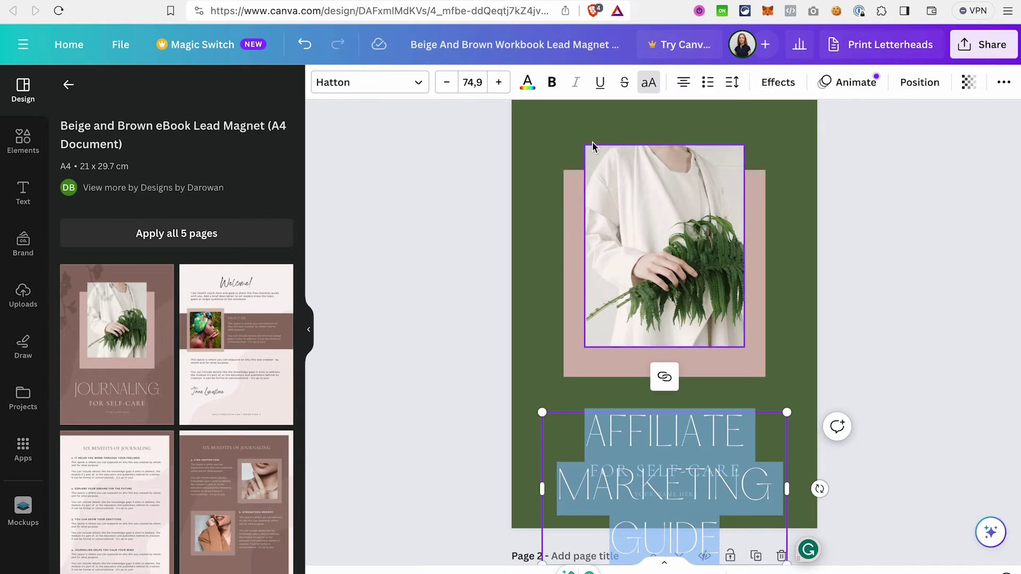
pyautogui.click(466, 82)
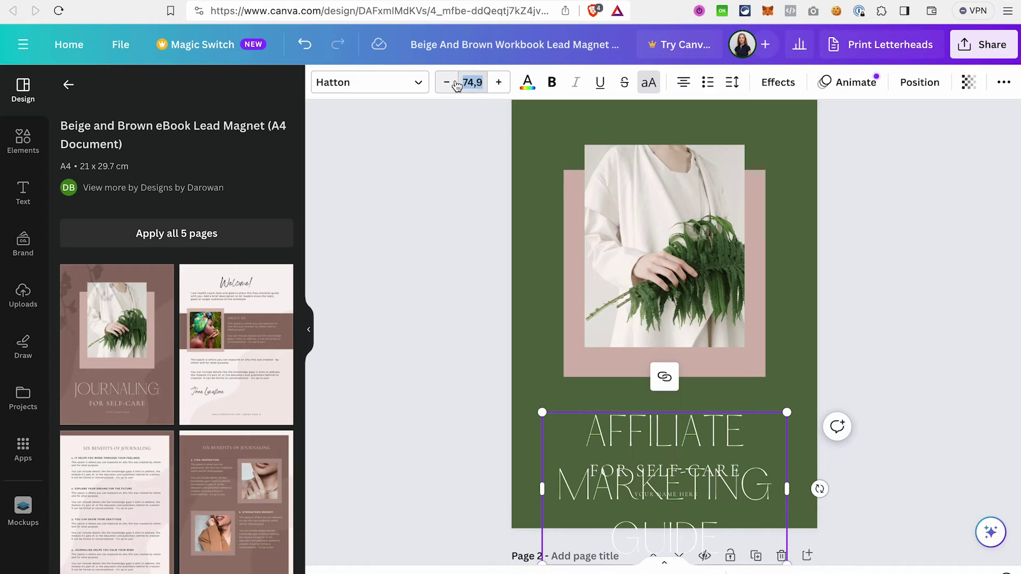
pyautogui.write('50')
pyautogui.press('Return')
pyautogui.click(844, 229)
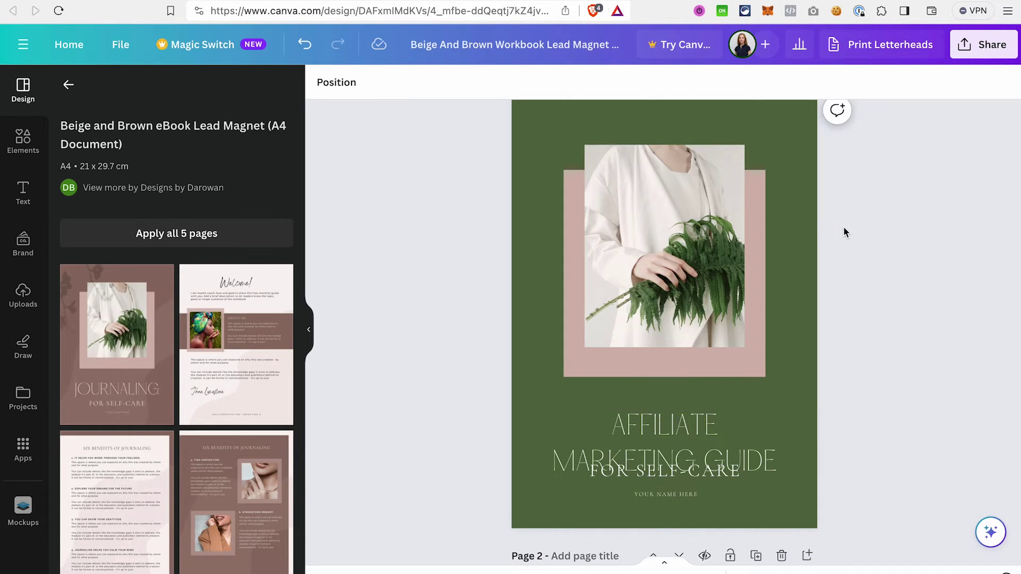
# Delete the FOR SELF-CARE subtitle and move the title up under the photo.
pyautogui.click(687, 477)
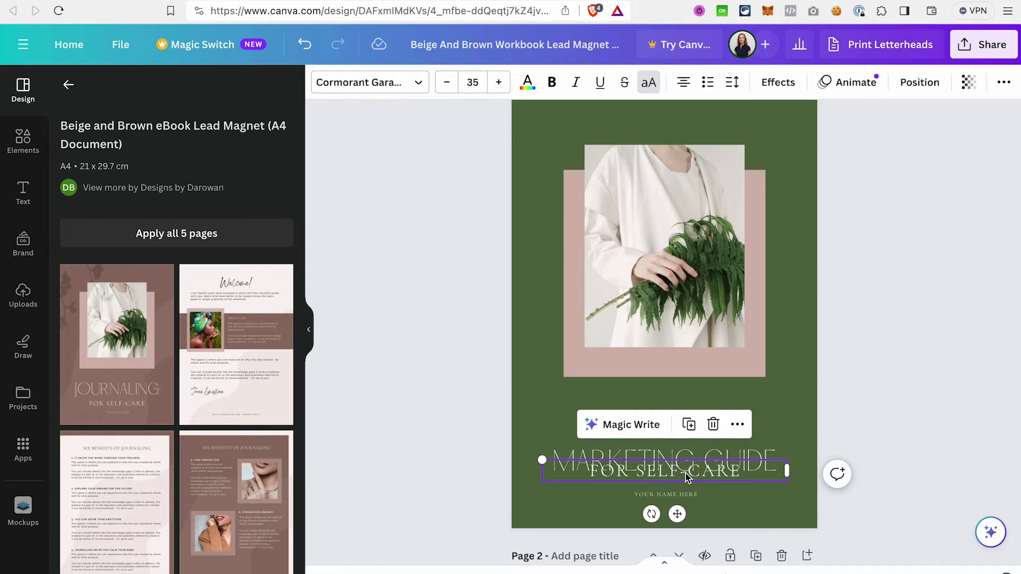
pyautogui.click(713, 424)
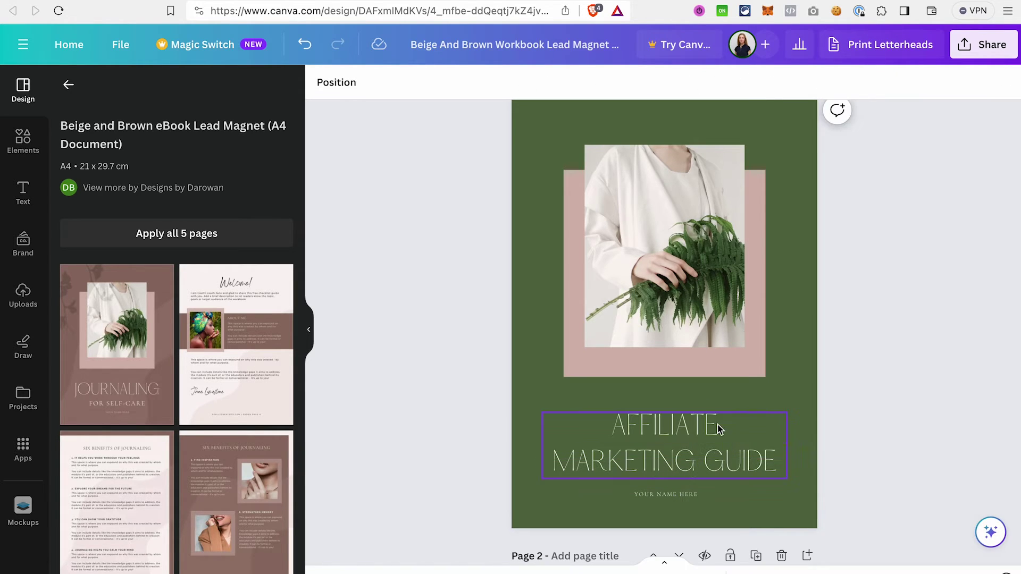
pyautogui.click(669, 437)
pyautogui.moveTo(669, 437); pyautogui.dragTo(669, 423)
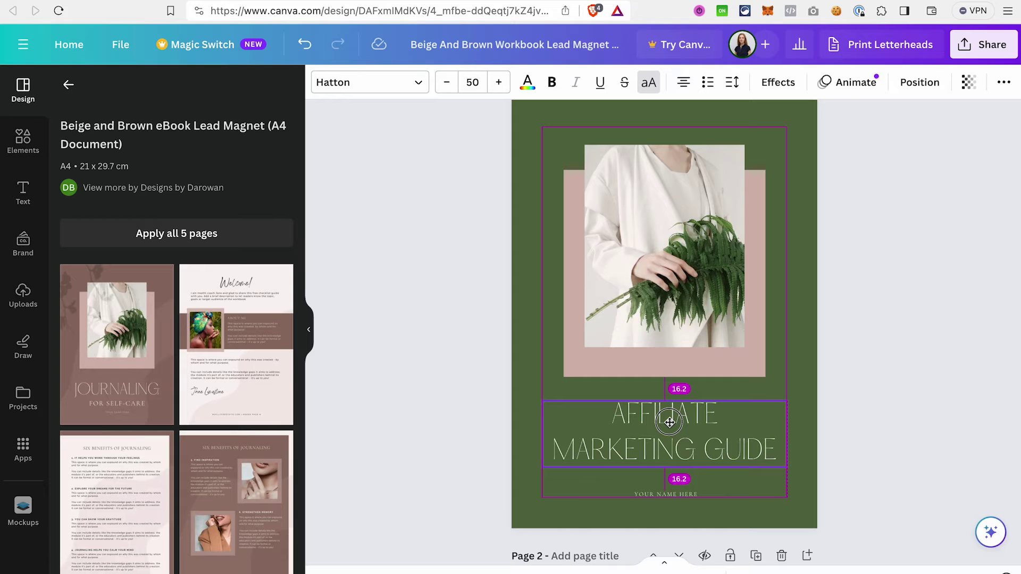
pyautogui.moveTo(669, 423); pyautogui.dragTo(669, 423)
pyautogui.click(685, 479)
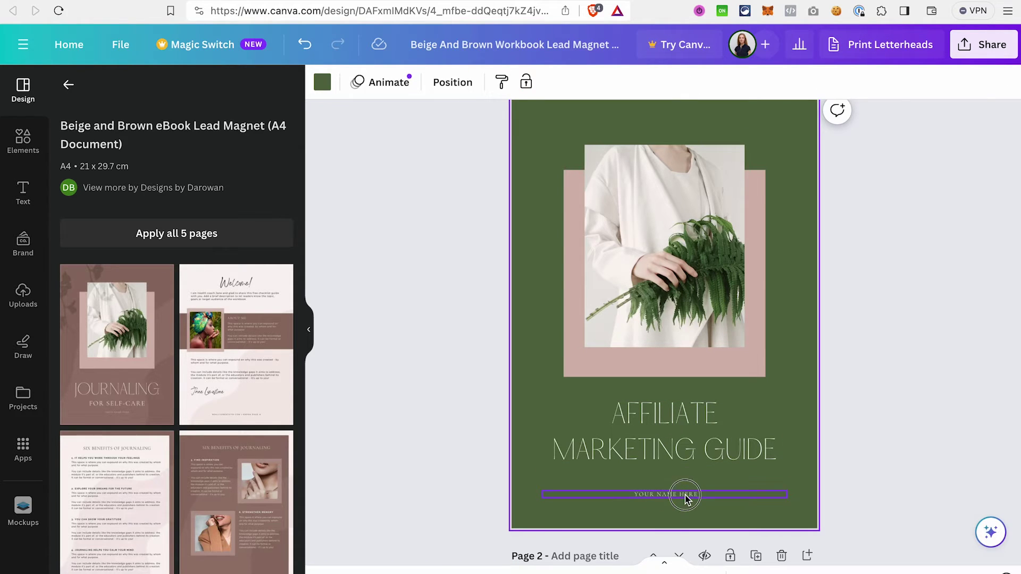
# Replace the YOUR NAME HERE placeholder with 'Author's Name'.
pyautogui.doubleClick(685, 496)
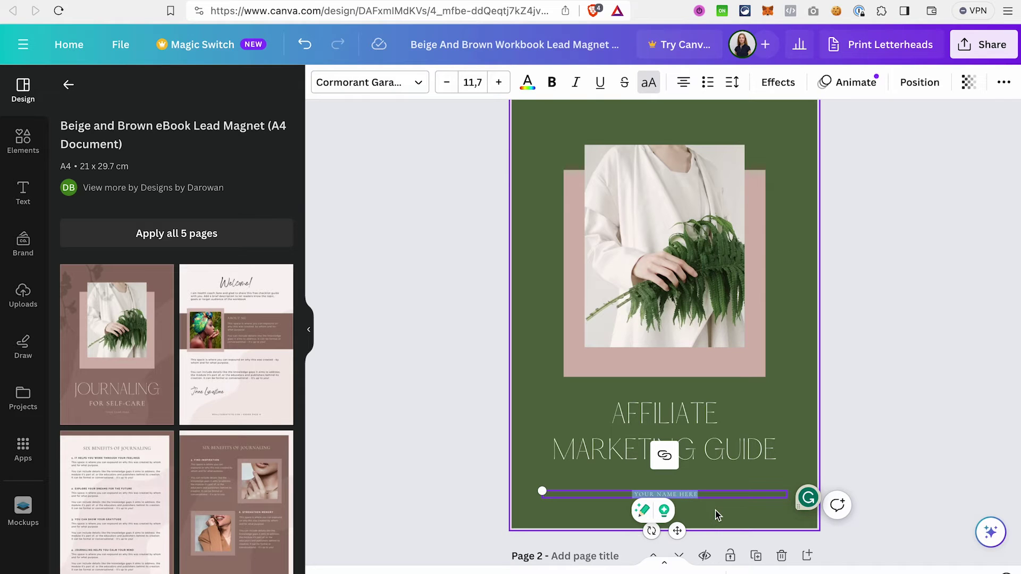
pyautogui.write("Author's Name")
pyautogui.scroll(1, 891, 377)
pyautogui.click(891, 377)
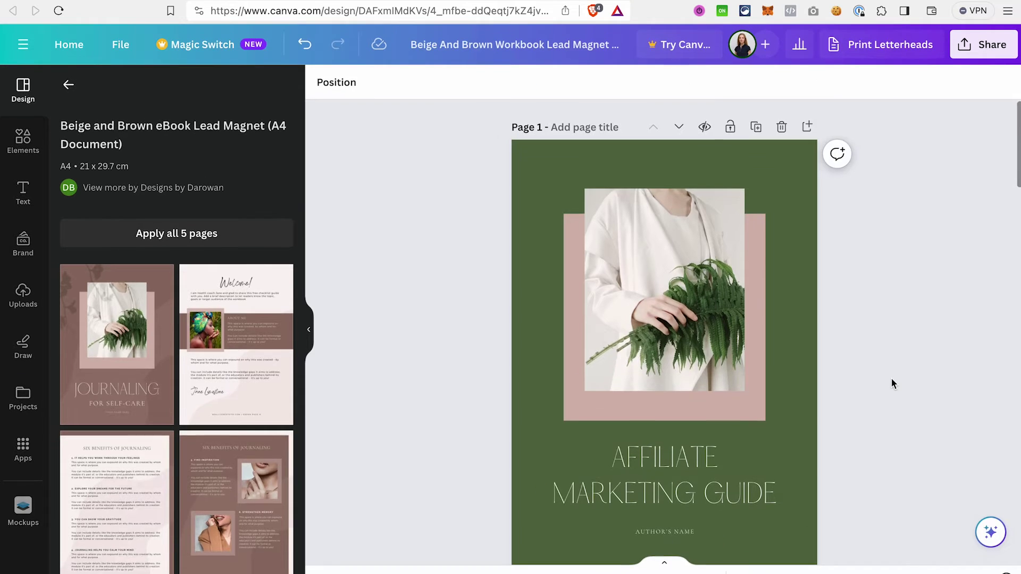
# Set the first benefit paragraph on page 2 in the Arial font.
pyautogui.scroll(-10, 891, 383)
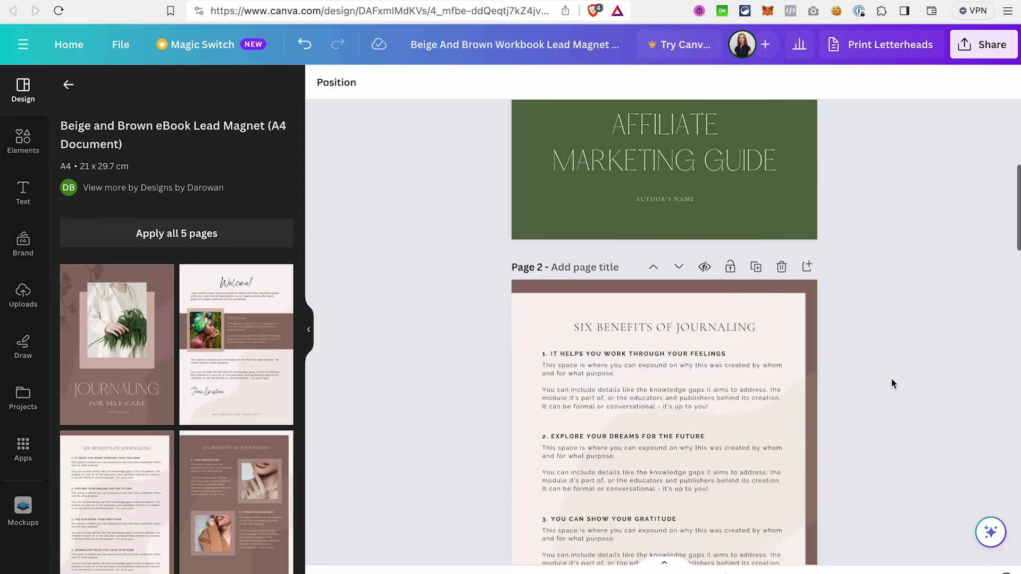
pyautogui.scroll(-3, 892, 384)
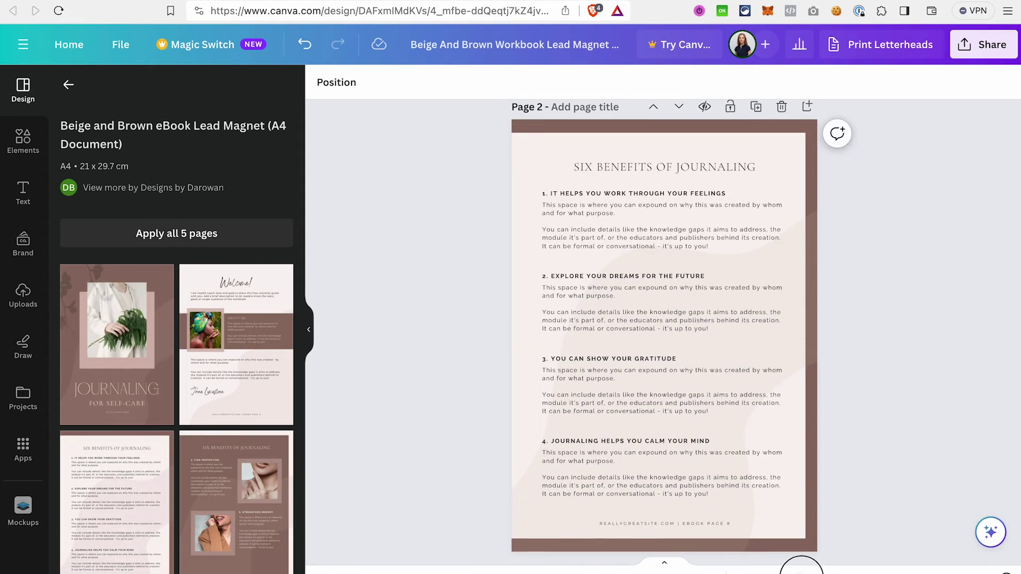
pyautogui.press('super+plus')
pyautogui.press('super+plus')
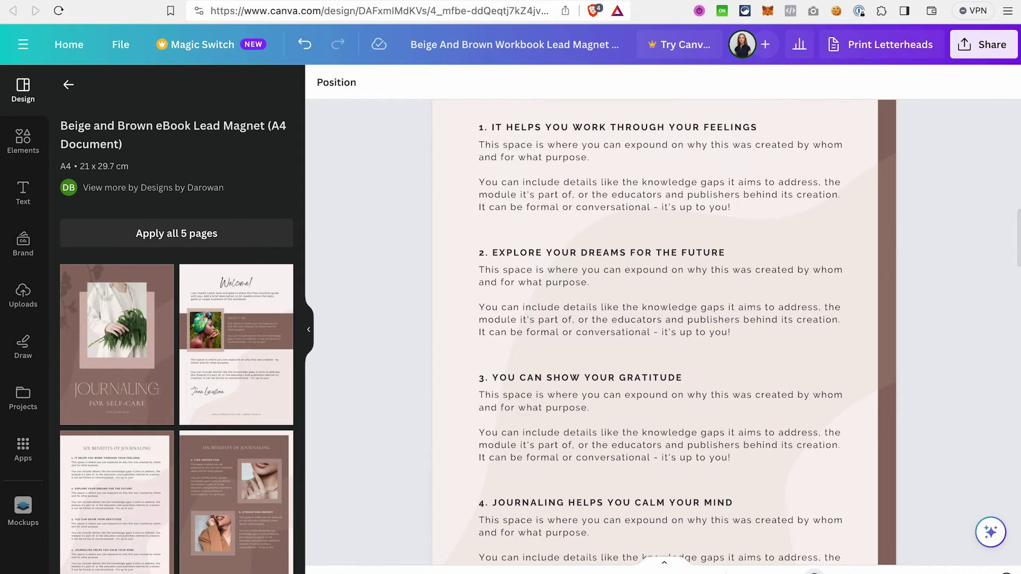
pyautogui.scroll(3, 690, 375)
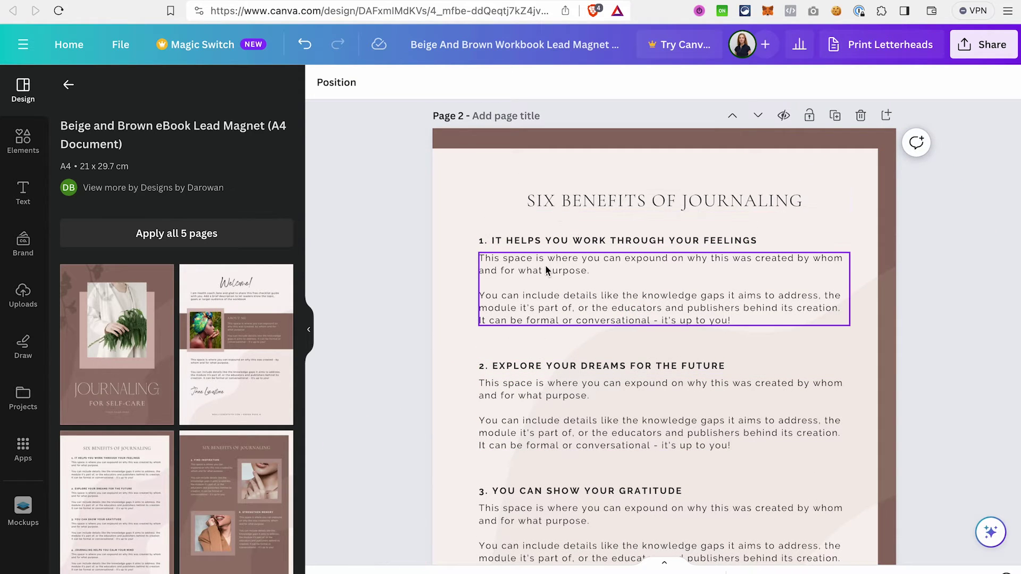
pyautogui.doubleClick(522, 273)
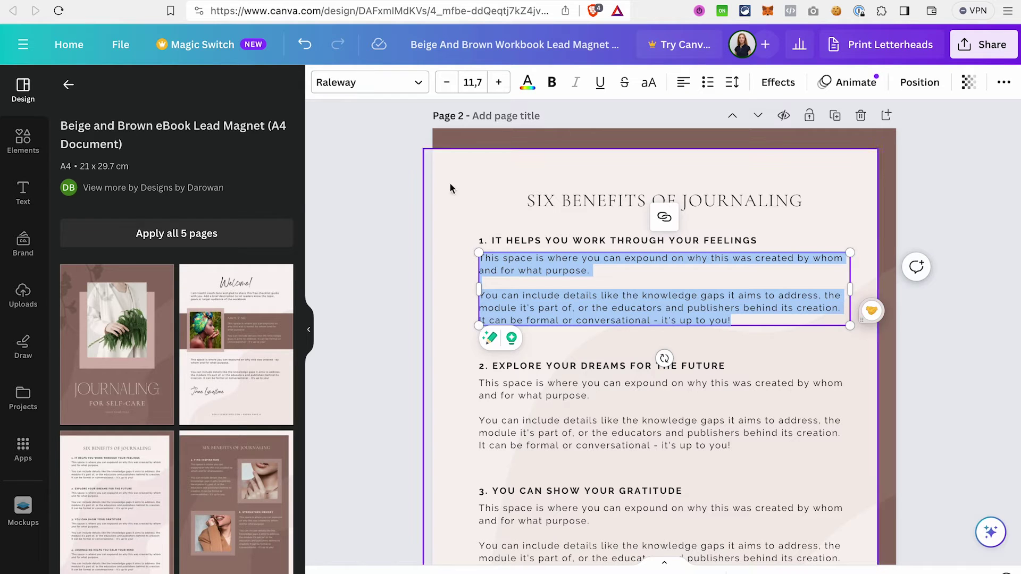
pyautogui.click(418, 83)
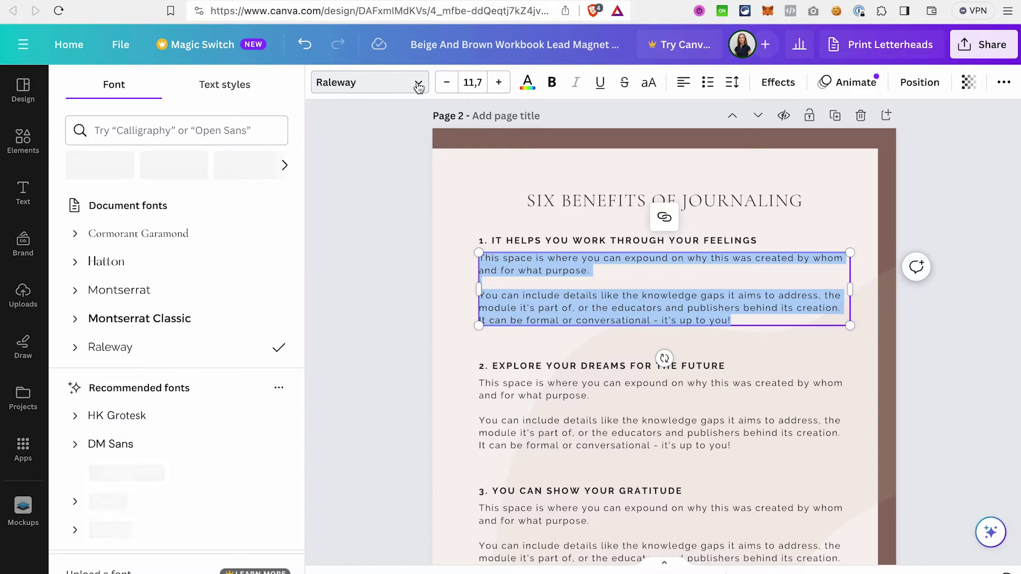
pyautogui.click(164, 130)
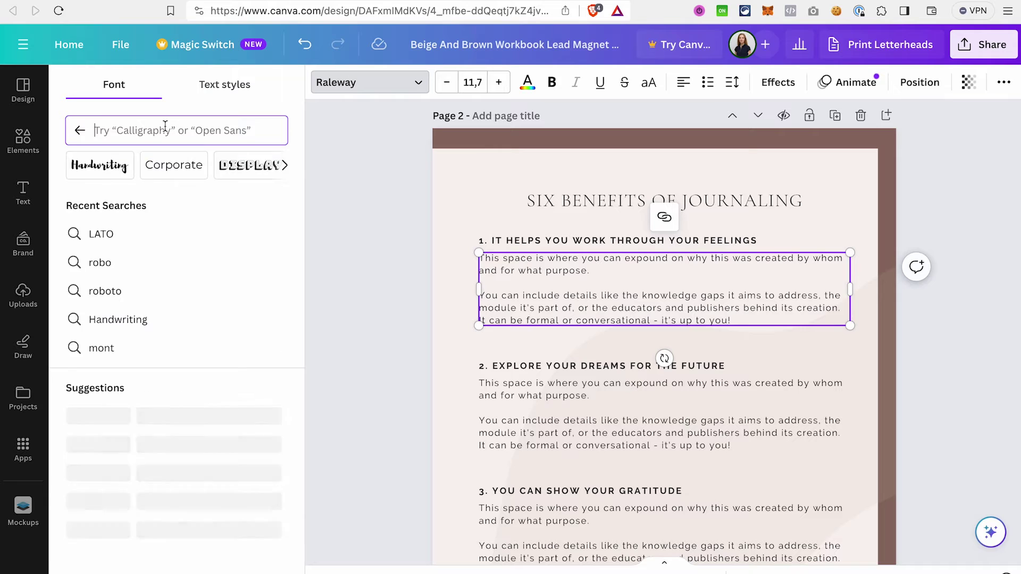
pyautogui.write('ARIAL')
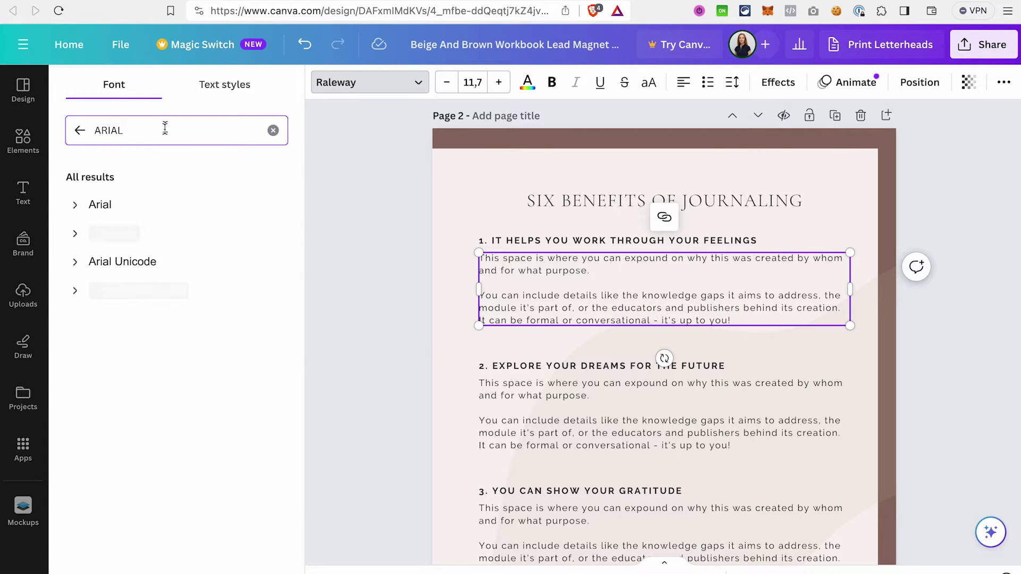
pyautogui.click(137, 204)
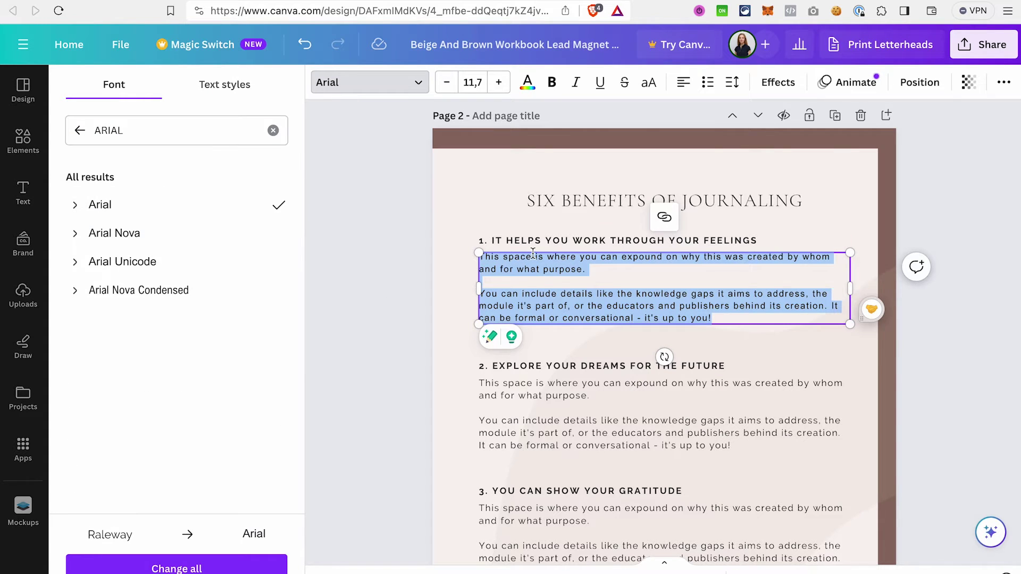
# Step the paragraph size up twice and back down to 11,7.
pyautogui.click(500, 85)
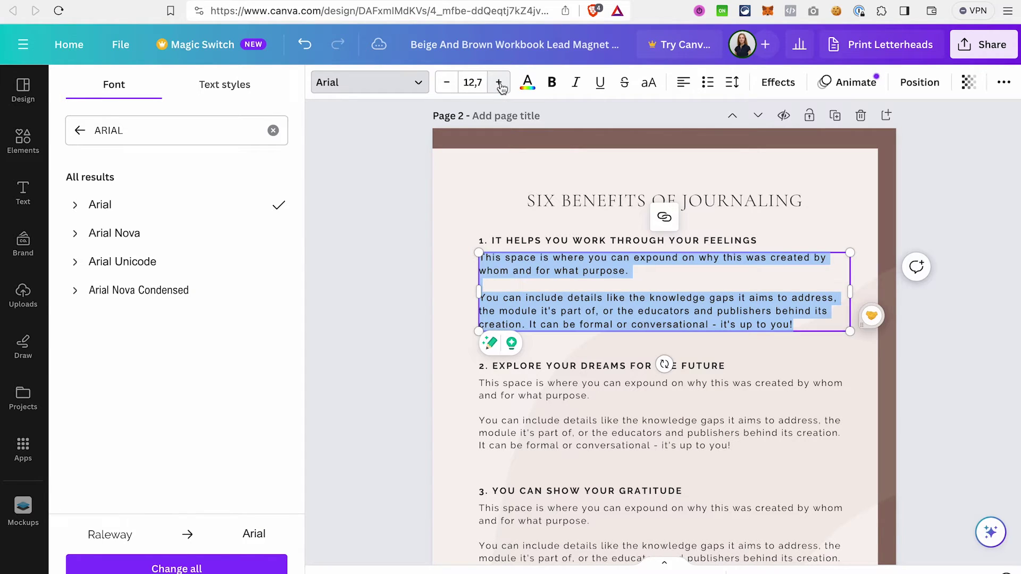
pyautogui.click(500, 85)
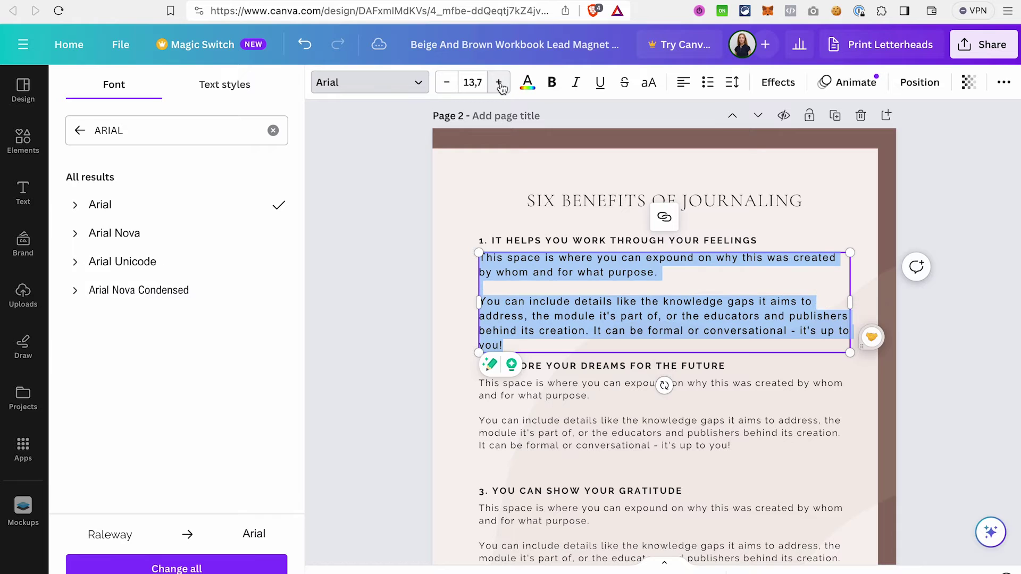
pyautogui.click(447, 82)
pyautogui.click(447, 83)
pyautogui.scroll(-1, 643, 266)
pyautogui.click(643, 372)
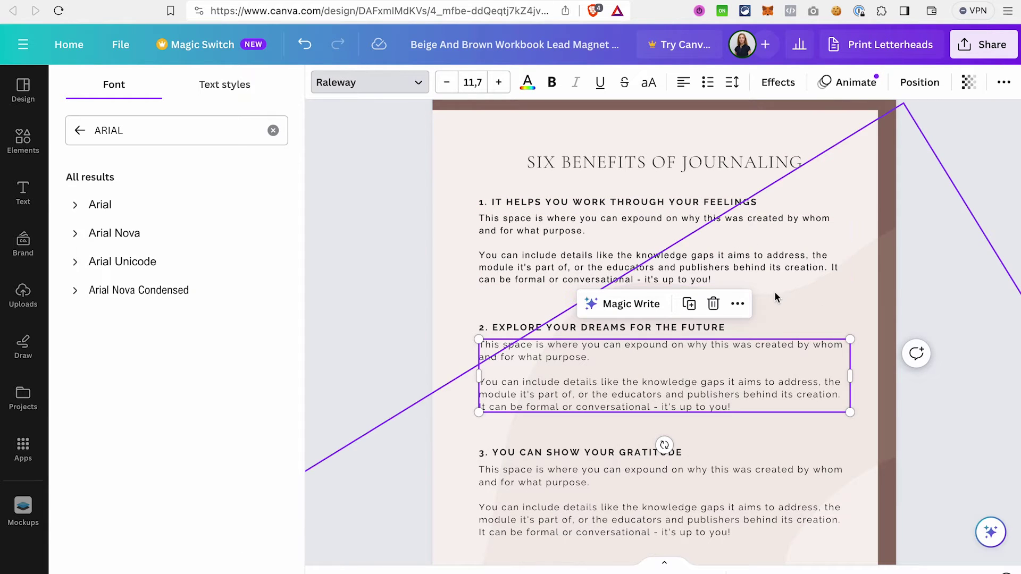
pyautogui.click(829, 297)
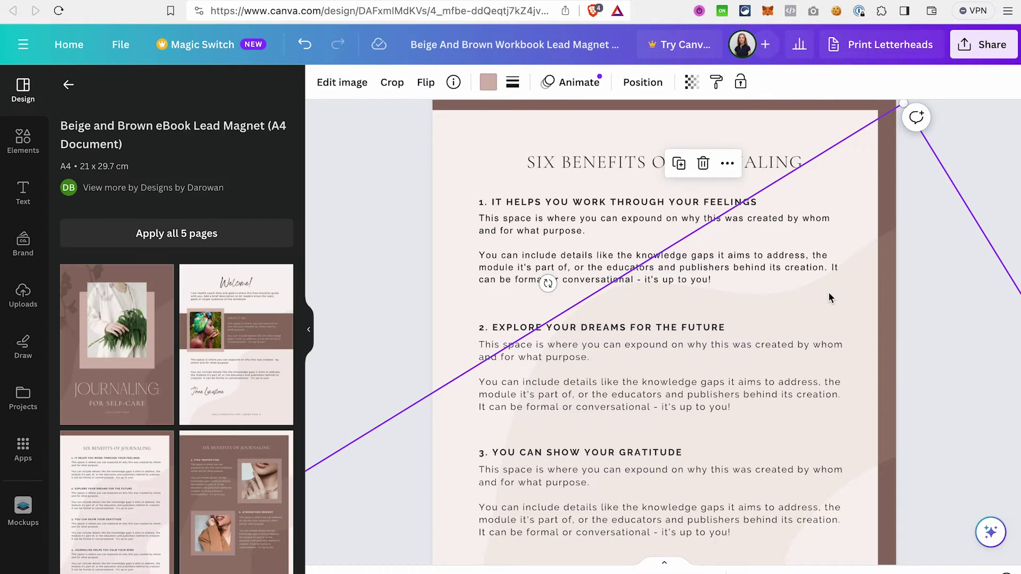
pyautogui.press('Escape')
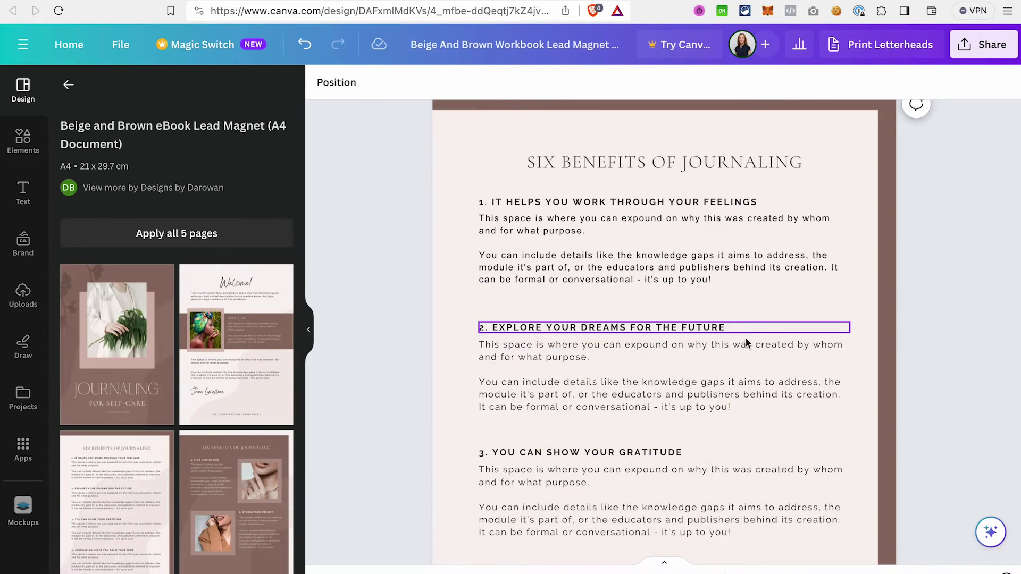
# Change the journaling page's footer text to the page number 2.
pyautogui.scroll(-5, 638, 394)
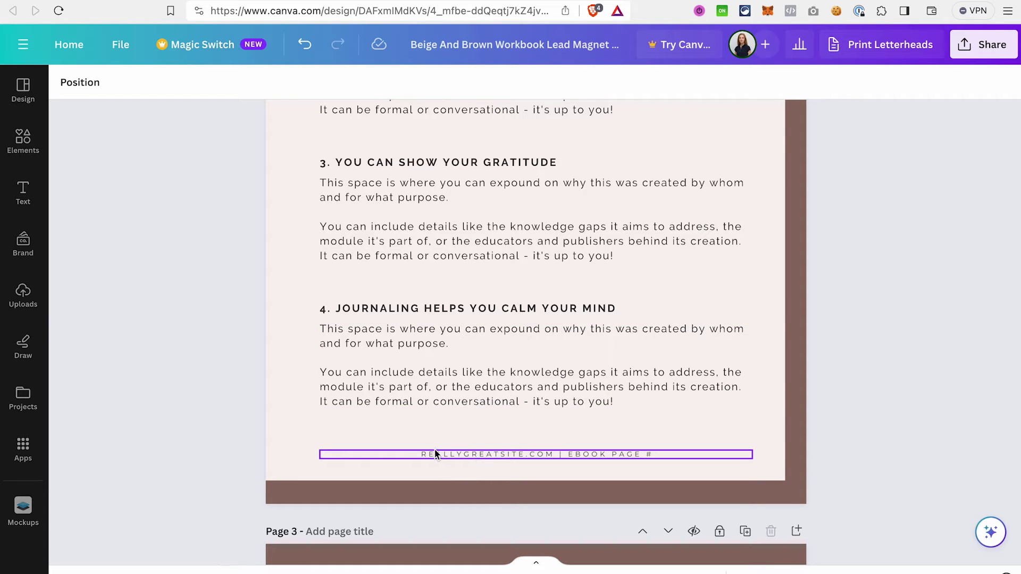
pyautogui.click(474, 455)
pyautogui.doubleClick(474, 454)
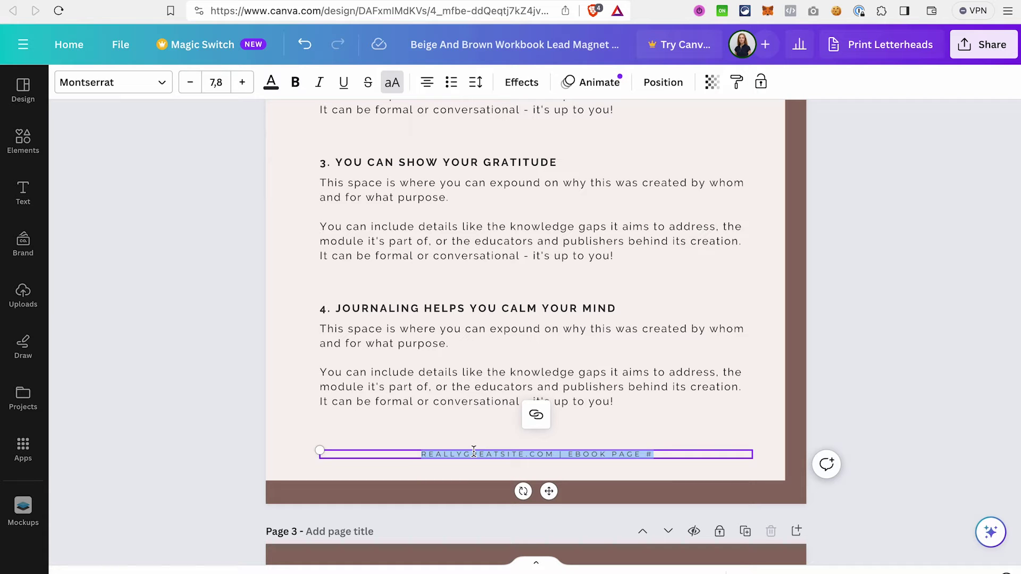
pyautogui.press('Escape')
pyautogui.press('Escape')
# Delete section 4's body text and its 'Journaling Helps You Calm Your Mind' heading.
pyautogui.scroll(-3, 534, 324)
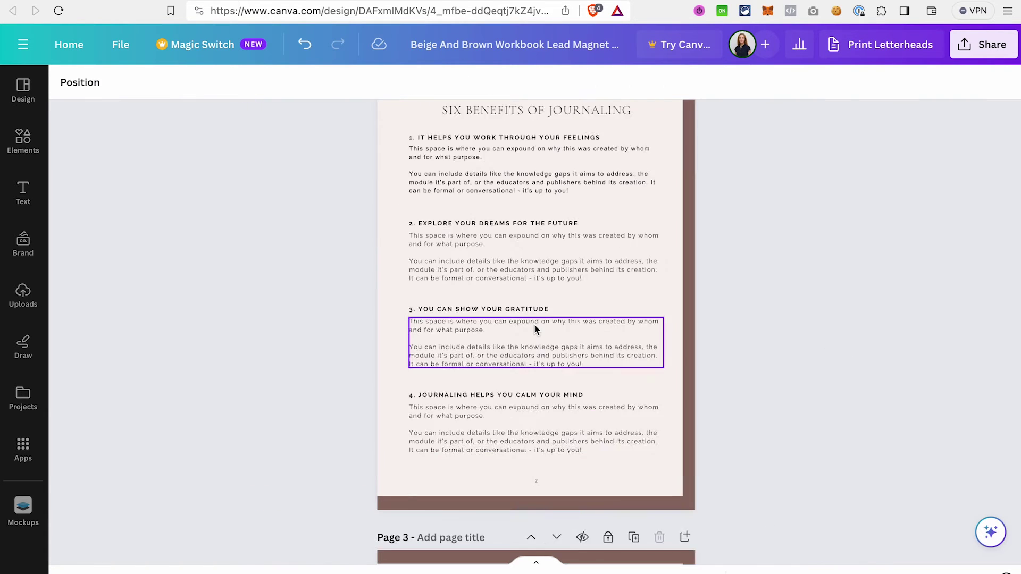
pyautogui.scroll(3, 534, 324)
pyautogui.scroll(2, 560, 208)
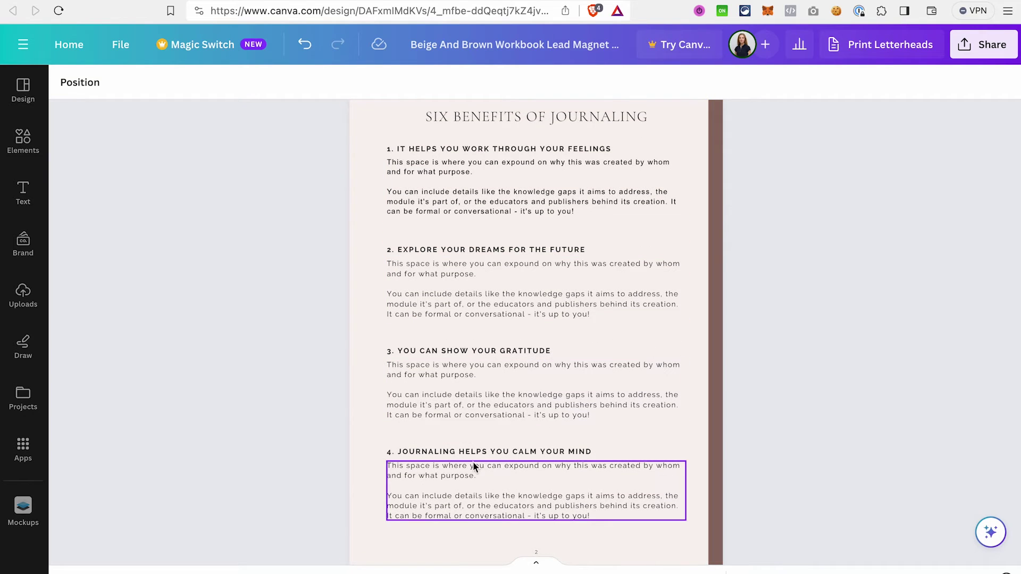
pyautogui.click(475, 483)
pyautogui.press('BackSpace')
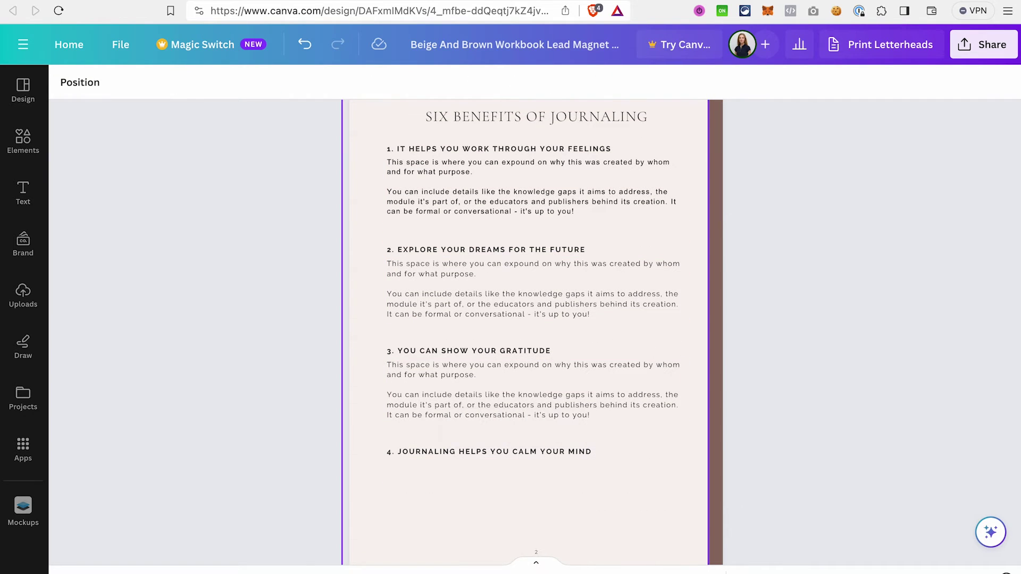
pyautogui.click(483, 454)
pyautogui.press('BackSpace')
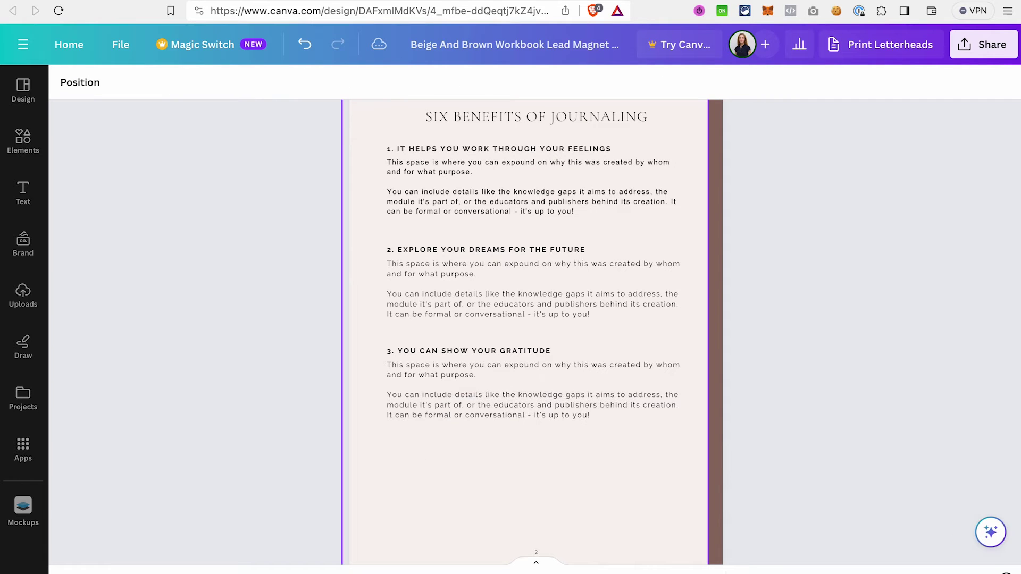
# Search Elements for 'list' and add the checkmark graphic from the Graphics results.
pyautogui.click(24, 146)
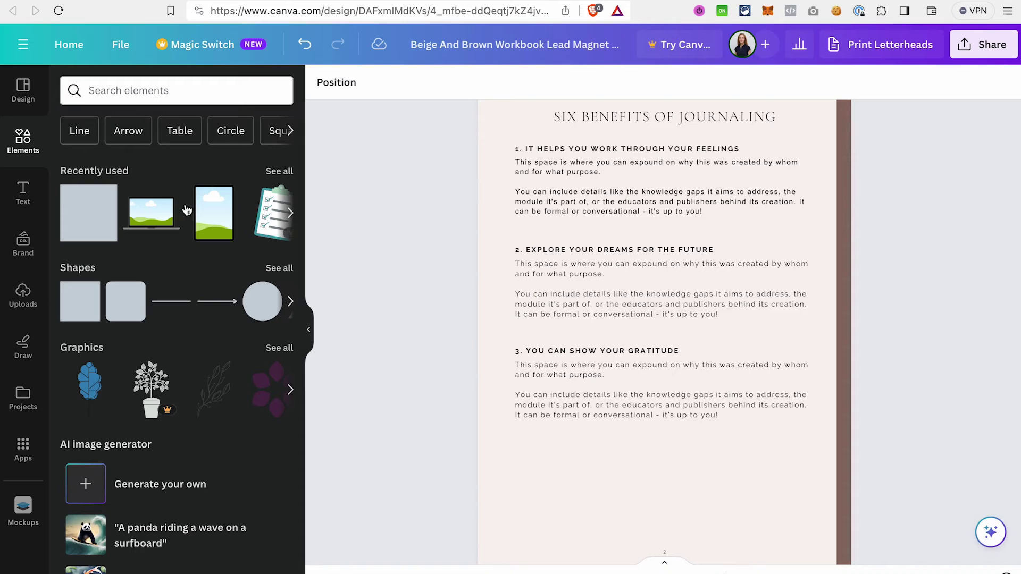
pyautogui.click(166, 92)
pyautogui.write('list')
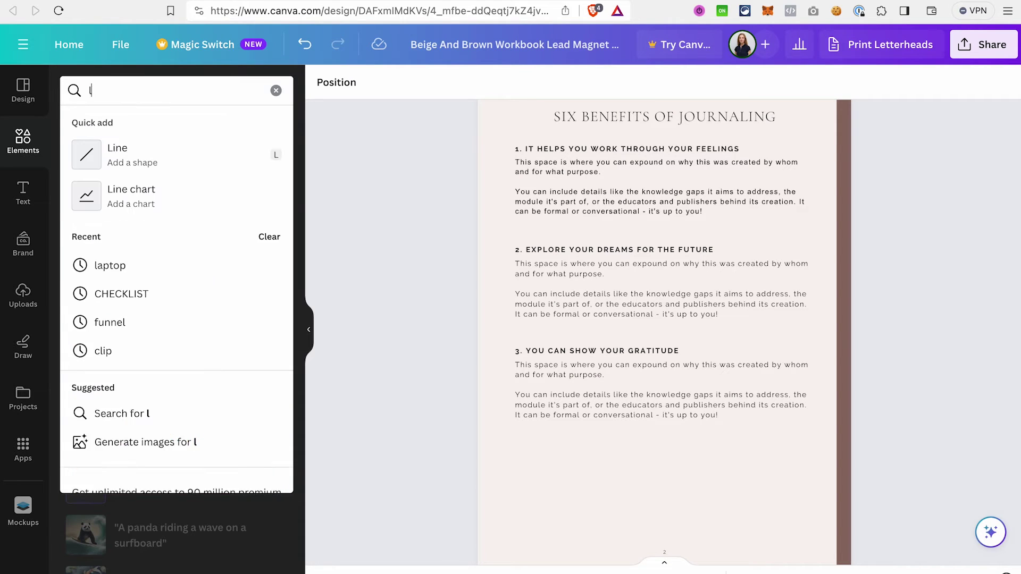
pyautogui.press('Return')
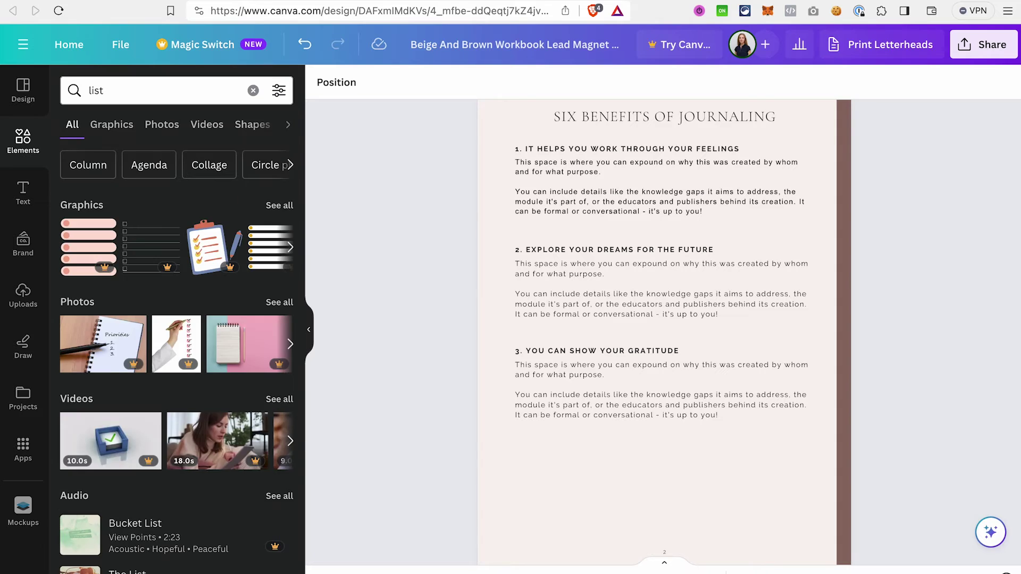
pyautogui.click(112, 128)
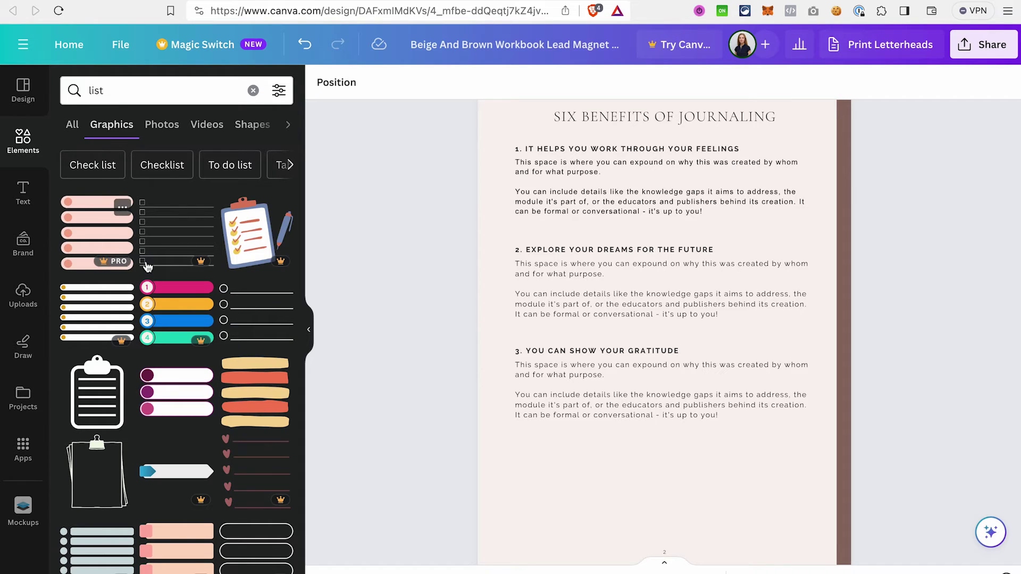
pyautogui.scroll(-5, 96, 478)
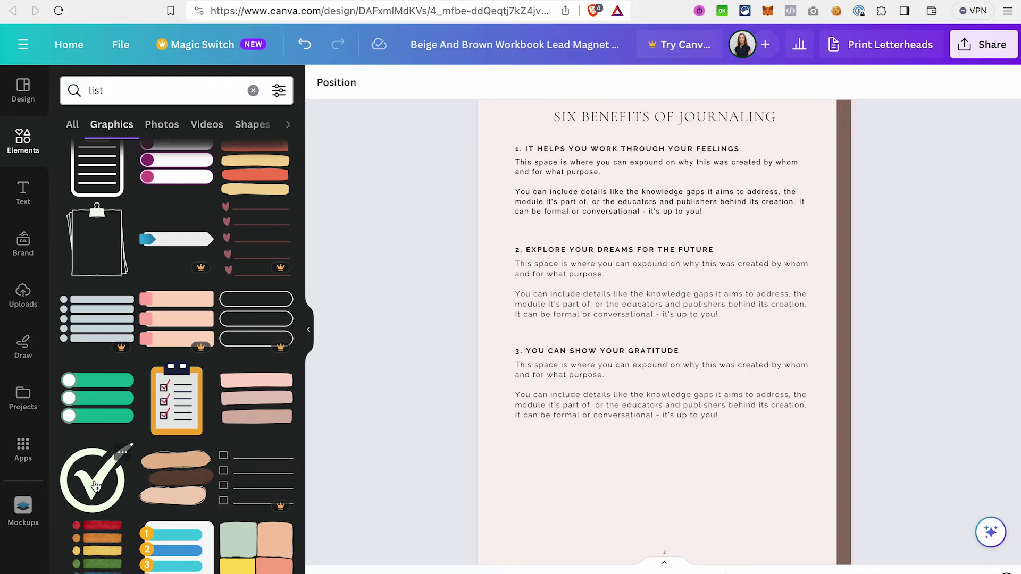
pyautogui.click(94, 487)
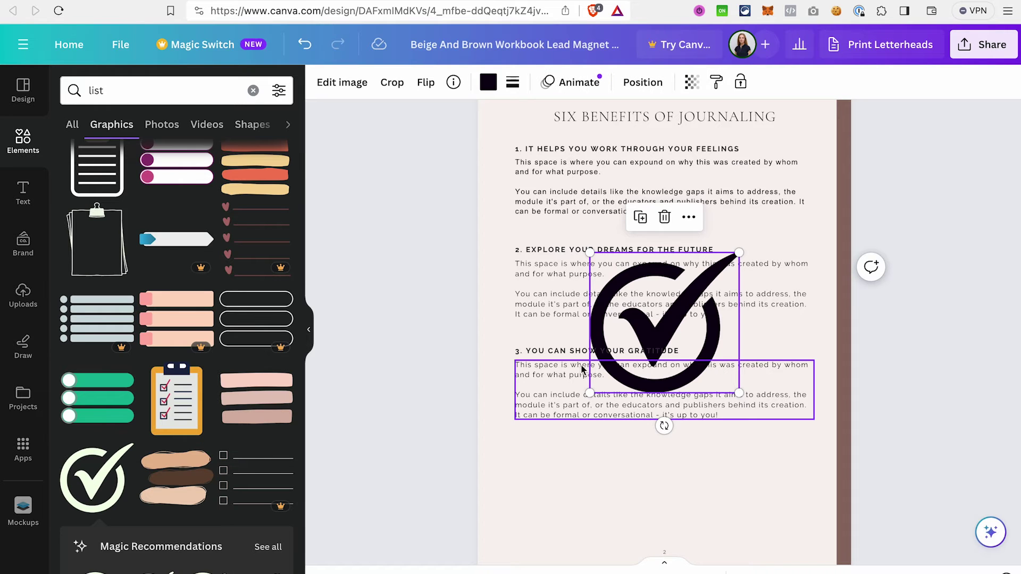
# Shrink the checkmark below section 3 and recolour it dark green.
pyautogui.scroll(-2, 665, 319)
pyautogui.moveTo(740, 217); pyautogui.dragTo(629, 310)
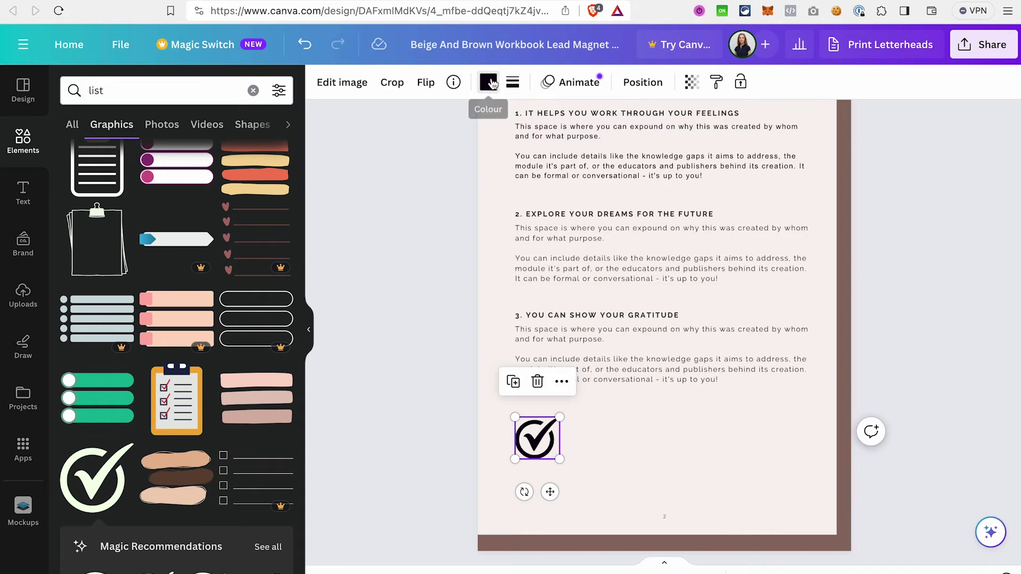
pyautogui.click(489, 82)
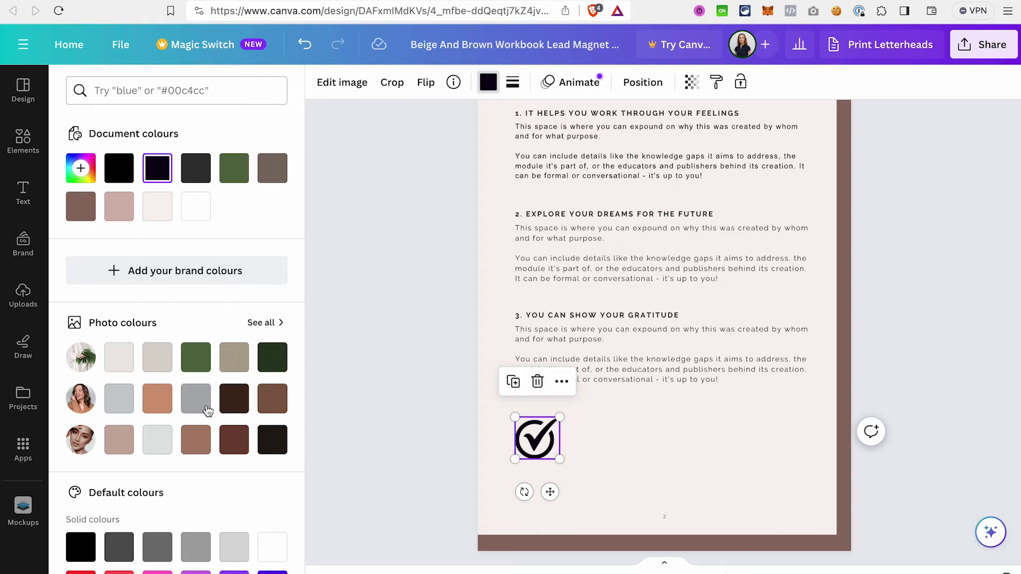
pyautogui.click(234, 168)
pyautogui.click(660, 405)
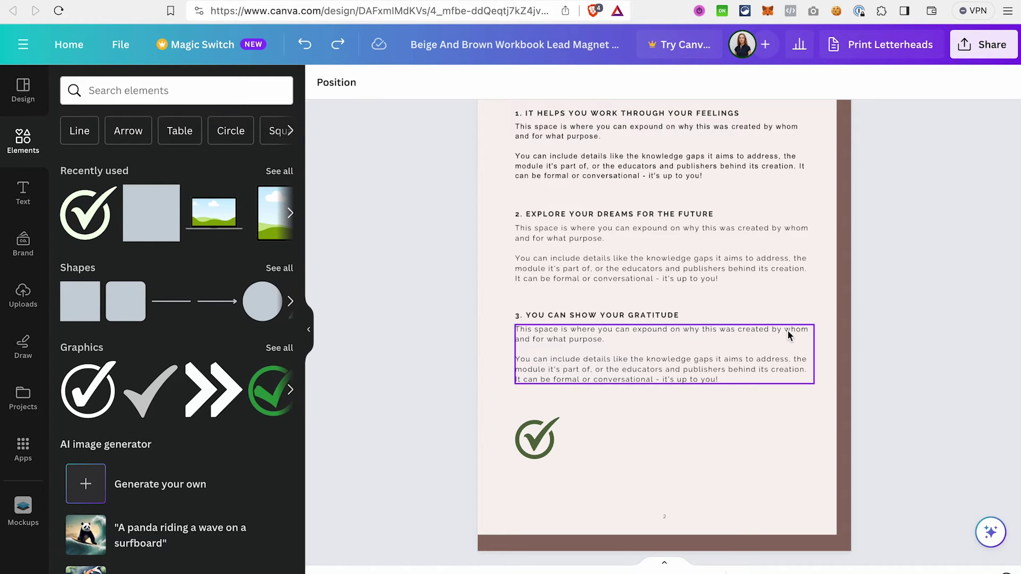
# Search Elements for 'frame' and add a rectangular photo frame from Frames.
pyautogui.click(122, 91)
pyautogui.write('frame')
pyautogui.press('Return')
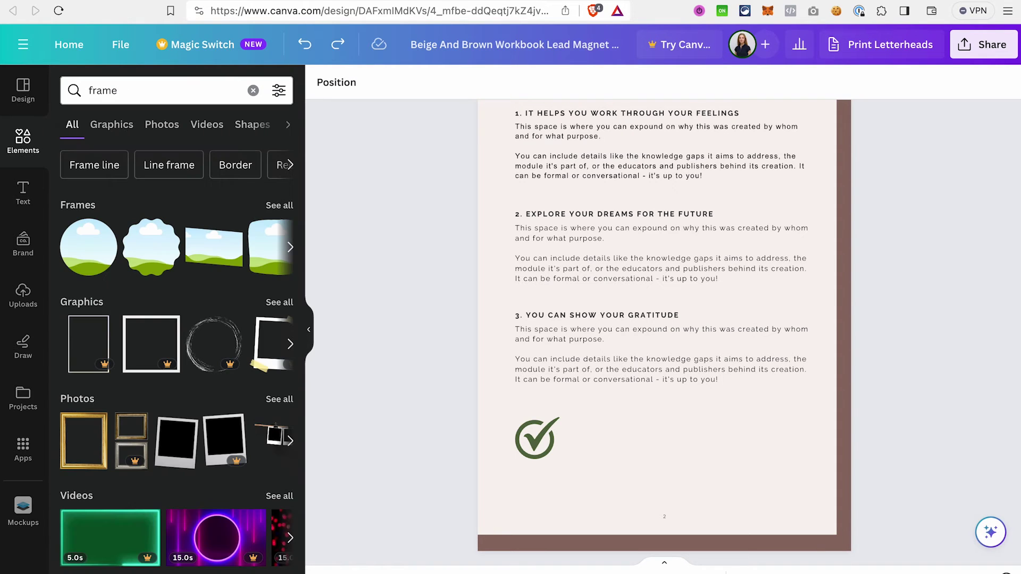
pyautogui.click(268, 206)
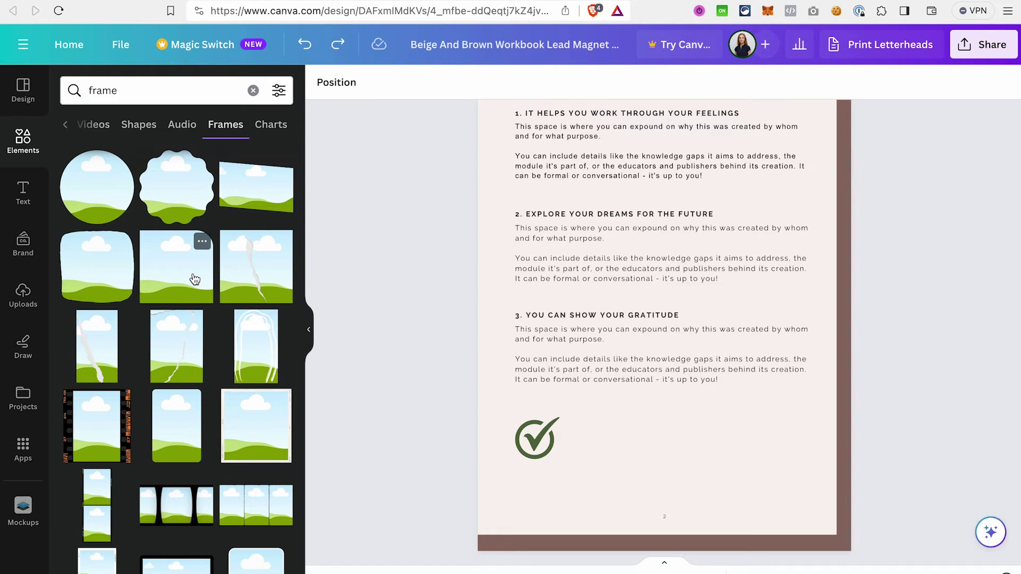
pyautogui.scroll(-2, 194, 279)
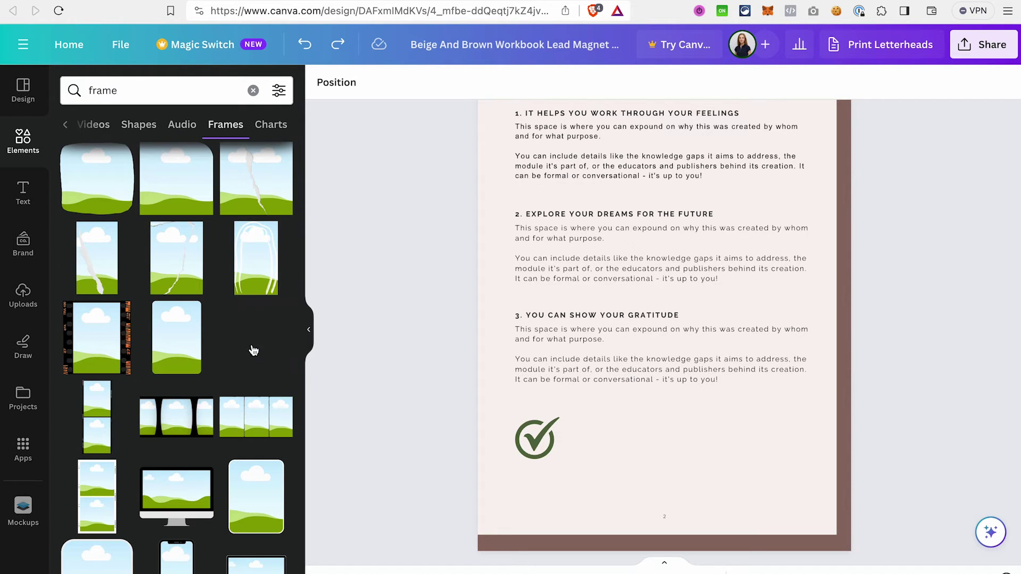
pyautogui.click(253, 350)
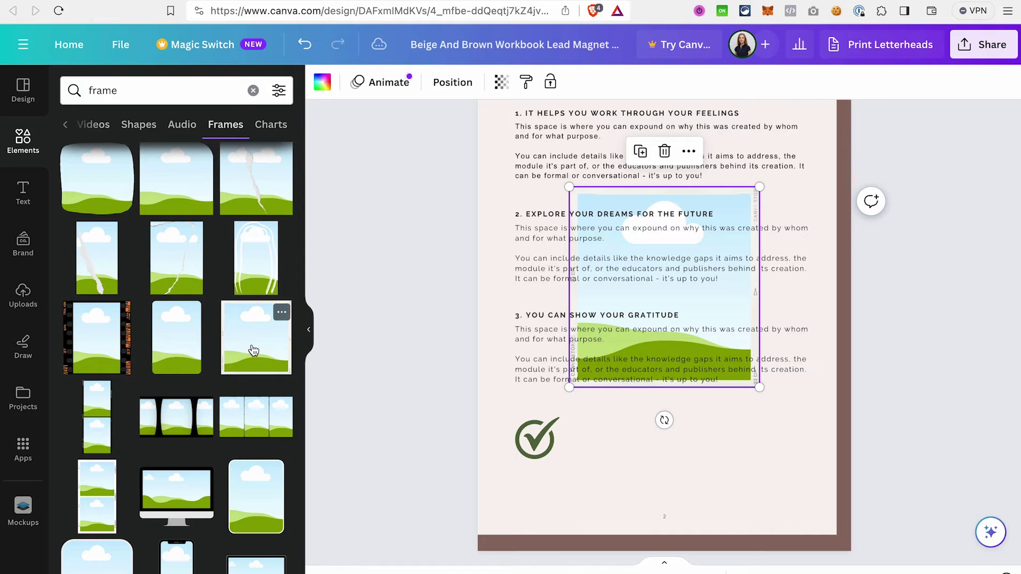
# Shrink the frame and move it beside the checkmark at the page bottom.
pyautogui.moveTo(758, 187); pyautogui.dragTo(681, 267)
pyautogui.moveTo(647, 304); pyautogui.dragTo(768, 423)
pyautogui.moveTo(691, 389); pyautogui.dragTo(698, 408)
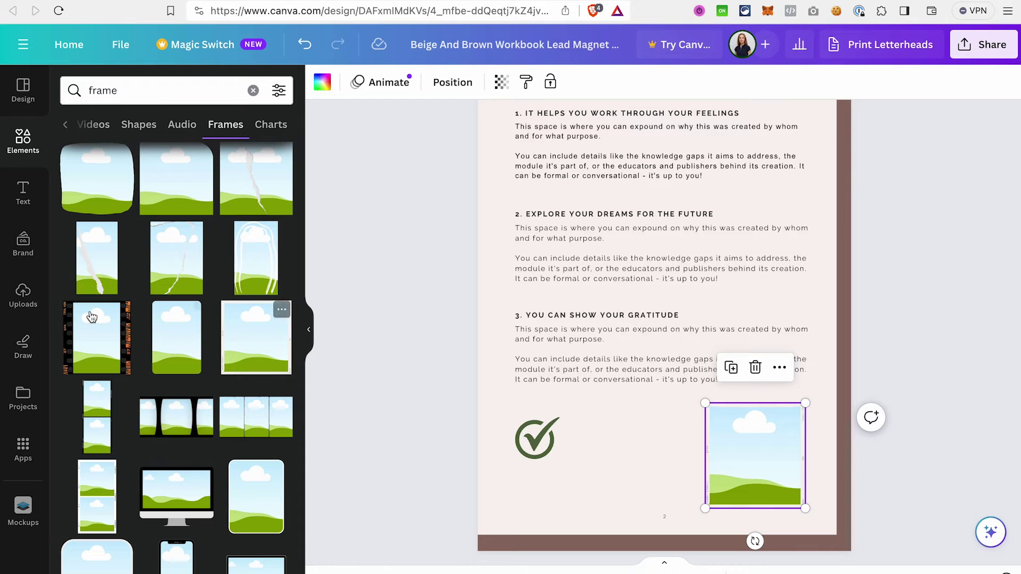
# Drag the uploaded portrait photo from Uploads into the rectangular frame.
pyautogui.click(22, 302)
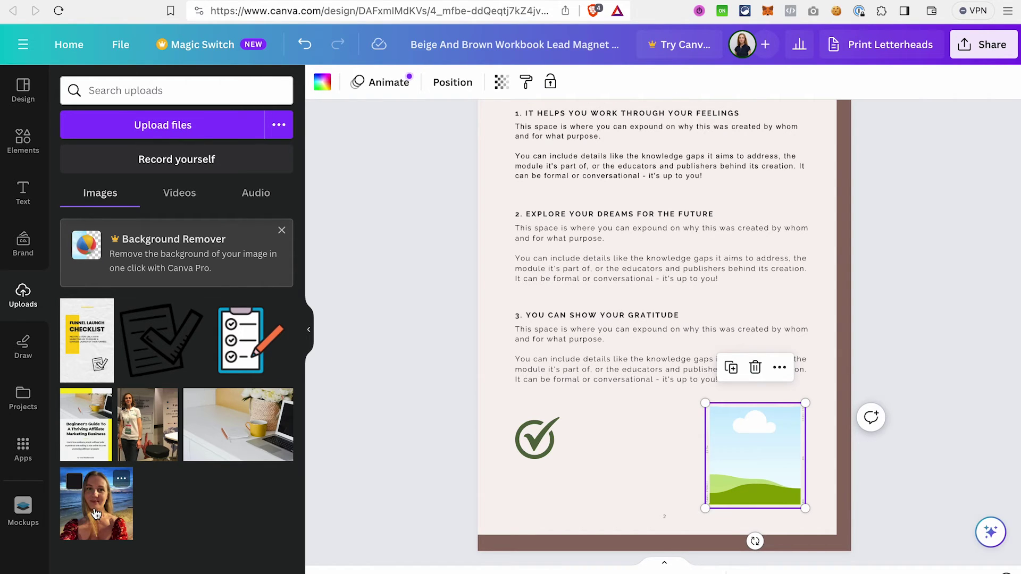
pyautogui.moveTo(96, 513); pyautogui.dragTo(729, 440)
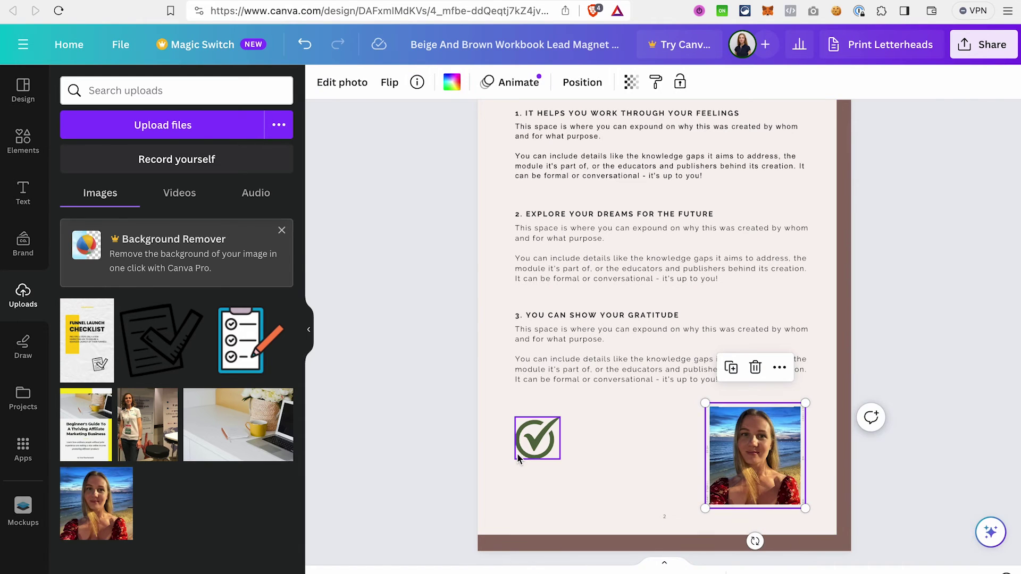
pyautogui.click(643, 470)
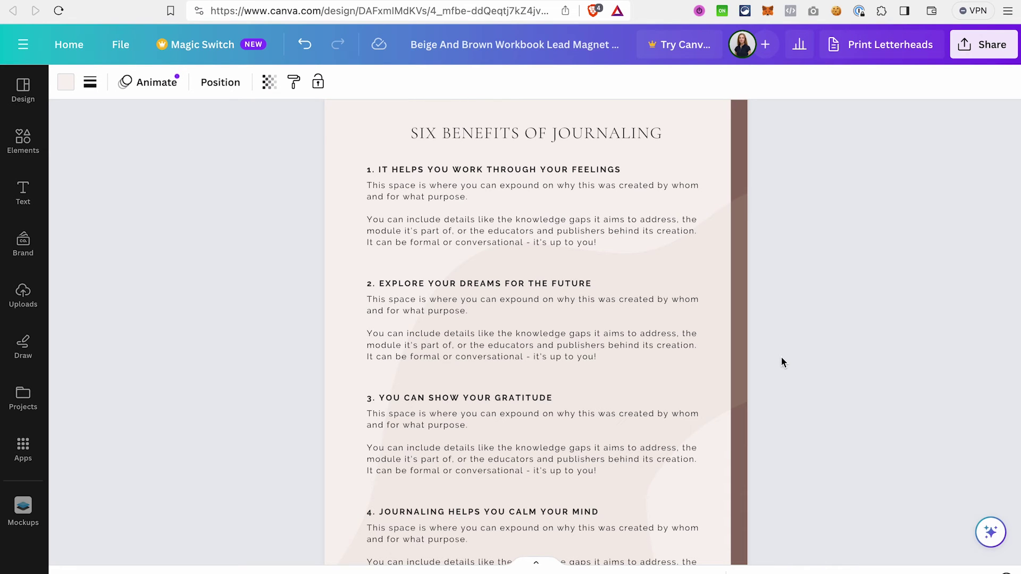
pyautogui.scroll(3, 704, 341)
pyautogui.scroll(-2, 704, 348)
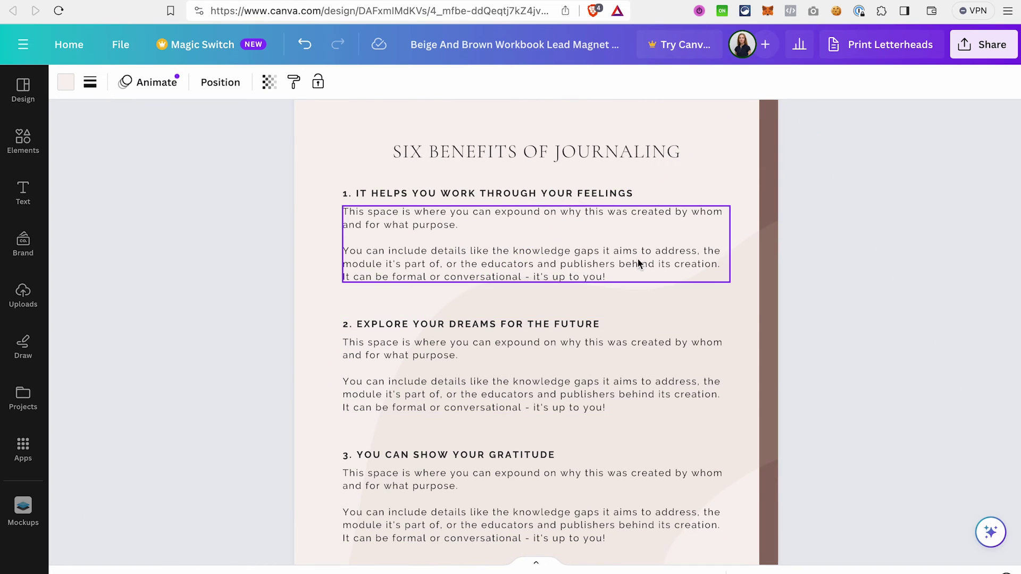
pyautogui.scroll(-4, 484, 327)
pyautogui.click(455, 331)
pyautogui.click(454, 328)
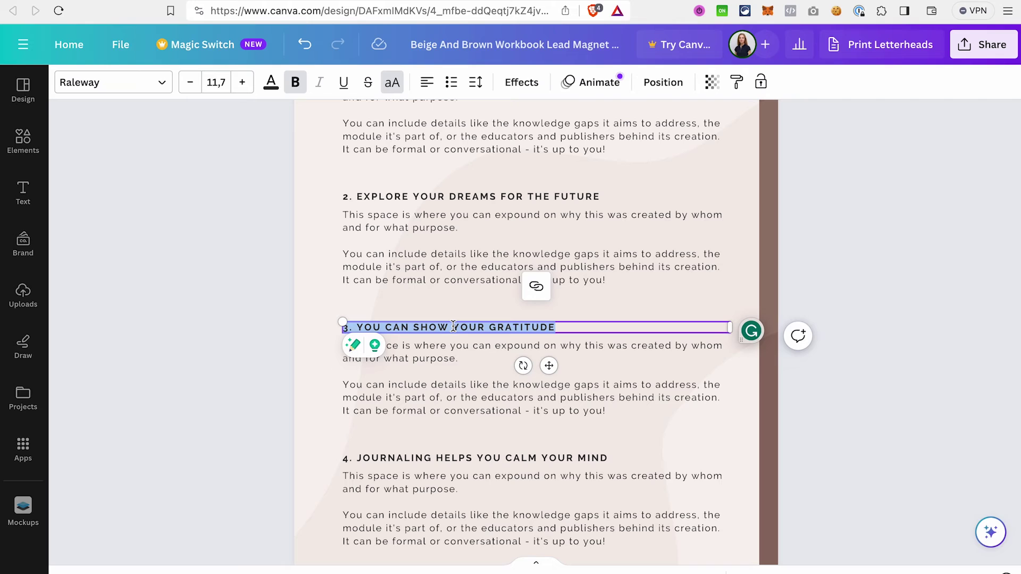
pyautogui.click(538, 290)
pyautogui.click(571, 345)
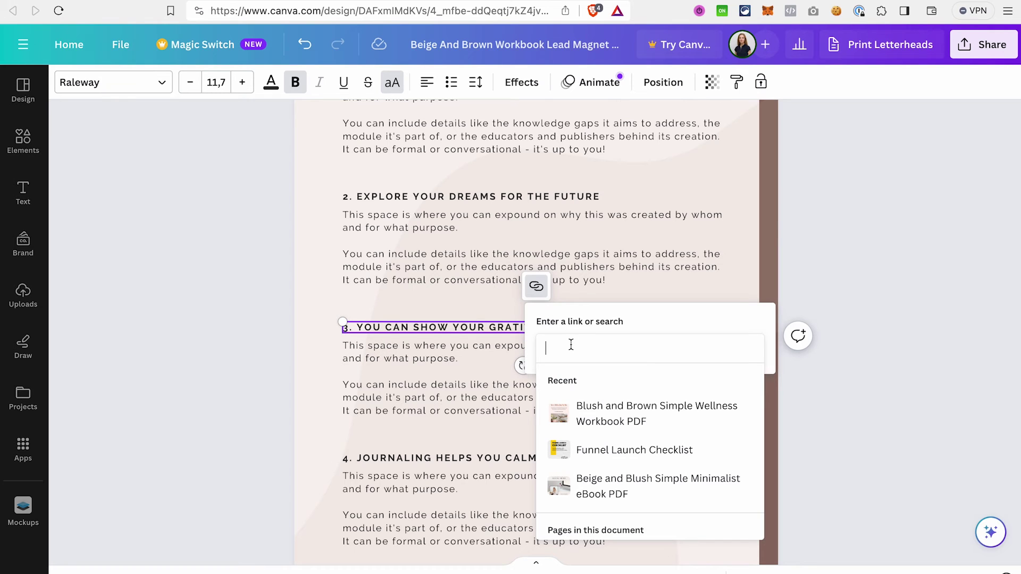
pyautogui.write('https://www.cfpowerscripts.com/')
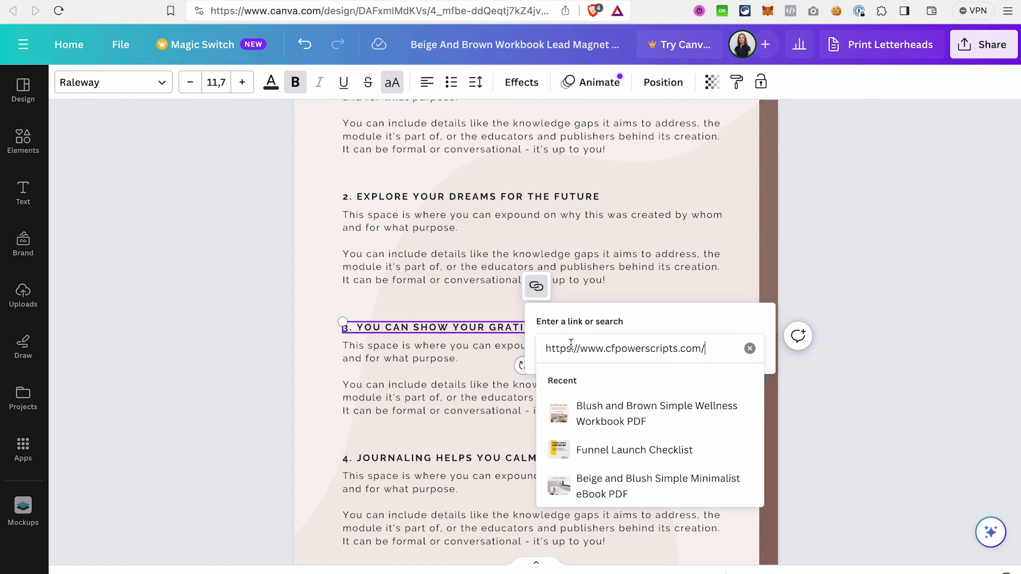
pyautogui.press('Return')
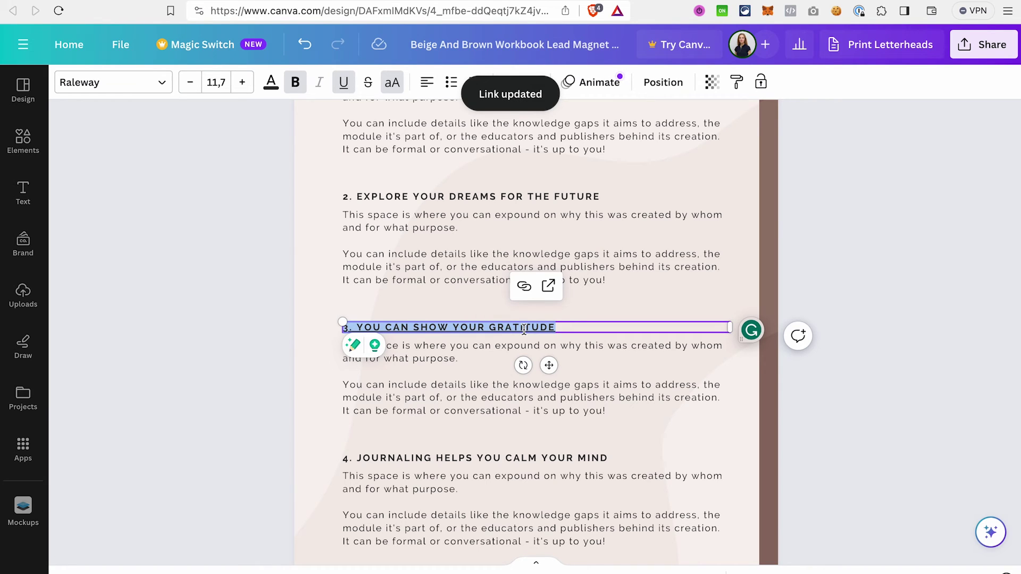
pyautogui.press('Escape')
pyautogui.scroll(-3, 558, 429)
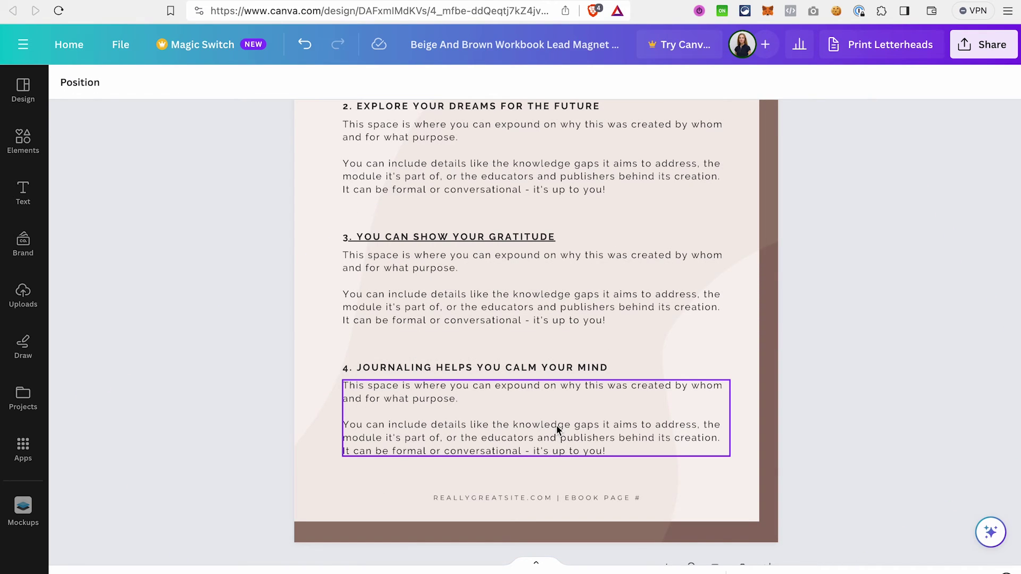
# Delete the paragraph text box under heading 4.
pyautogui.click(557, 429)
pyautogui.press('Delete')
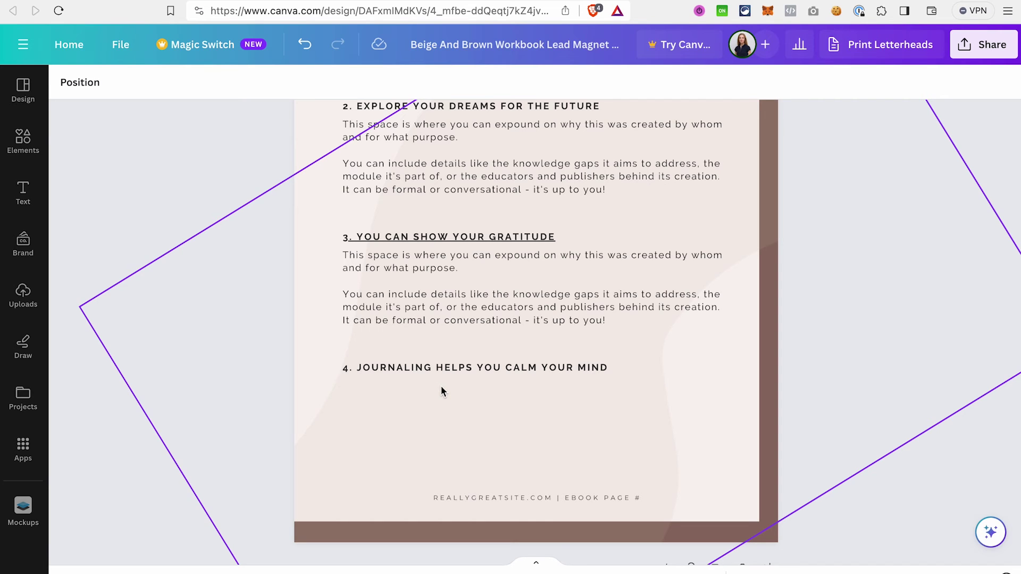
pyautogui.click(298, 301)
# Add a square from Shapes beneath heading 4 and stretch it into a wide, flat bar.
pyautogui.click(22, 141)
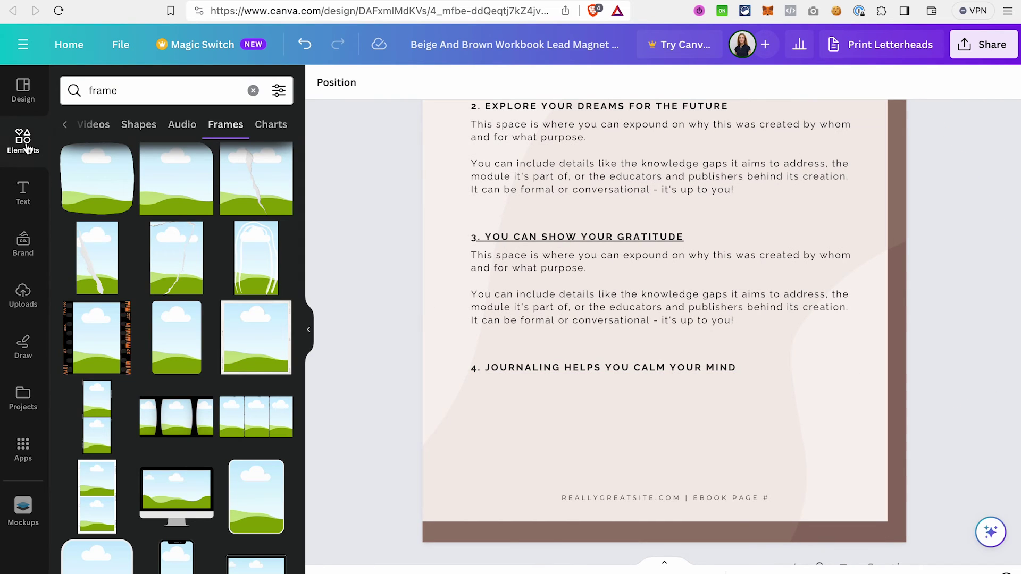
pyautogui.click(253, 90)
pyautogui.click(80, 267)
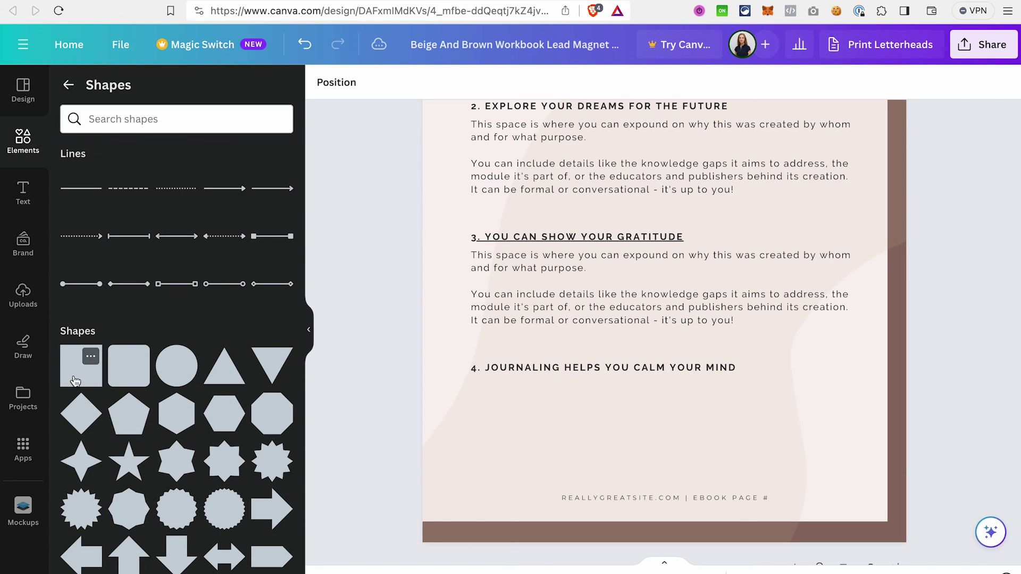
pyautogui.click(75, 381)
pyautogui.moveTo(698, 224); pyautogui.dragTo(673, 472)
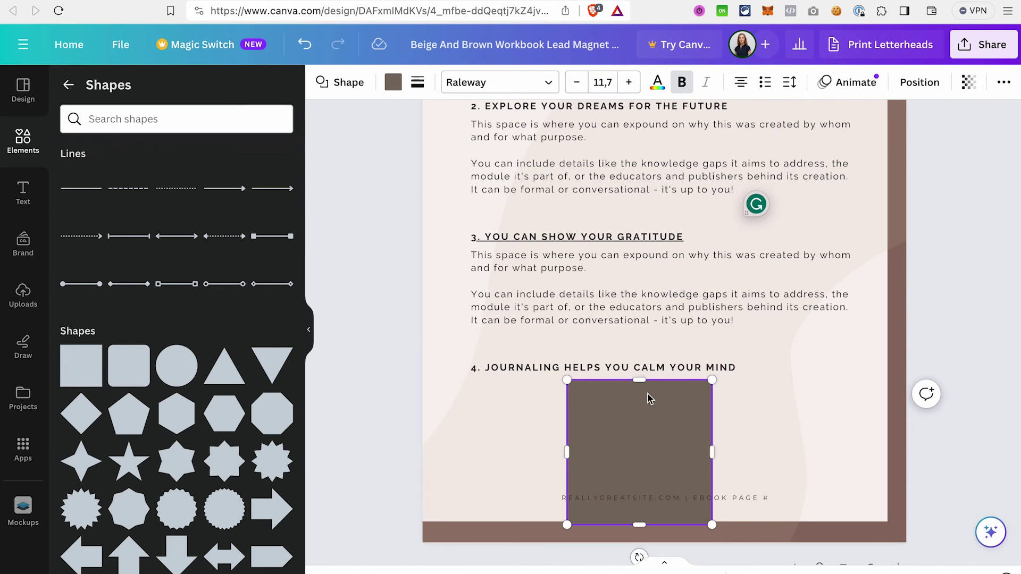
pyautogui.moveTo(640, 525); pyautogui.dragTo(638, 411)
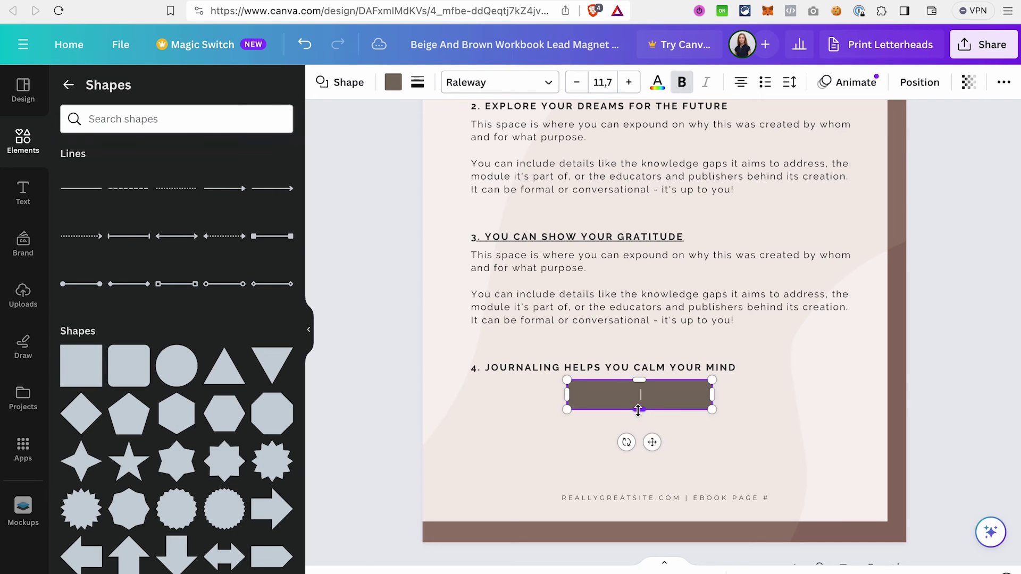
pyautogui.moveTo(712, 394); pyautogui.dragTo(735, 394)
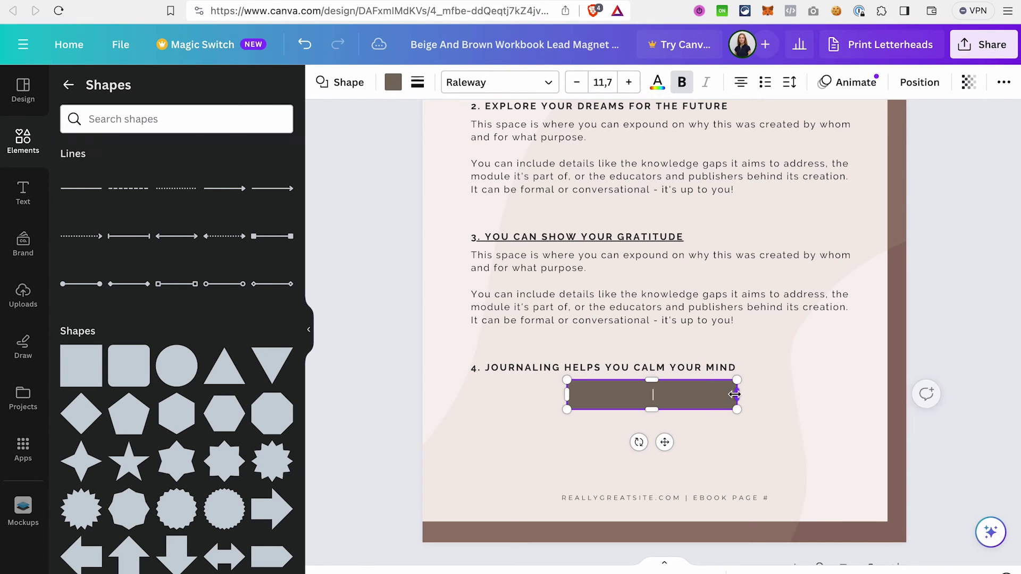
# Colour the bar dark green #576c44.
pyautogui.click(394, 84)
pyautogui.click(230, 176)
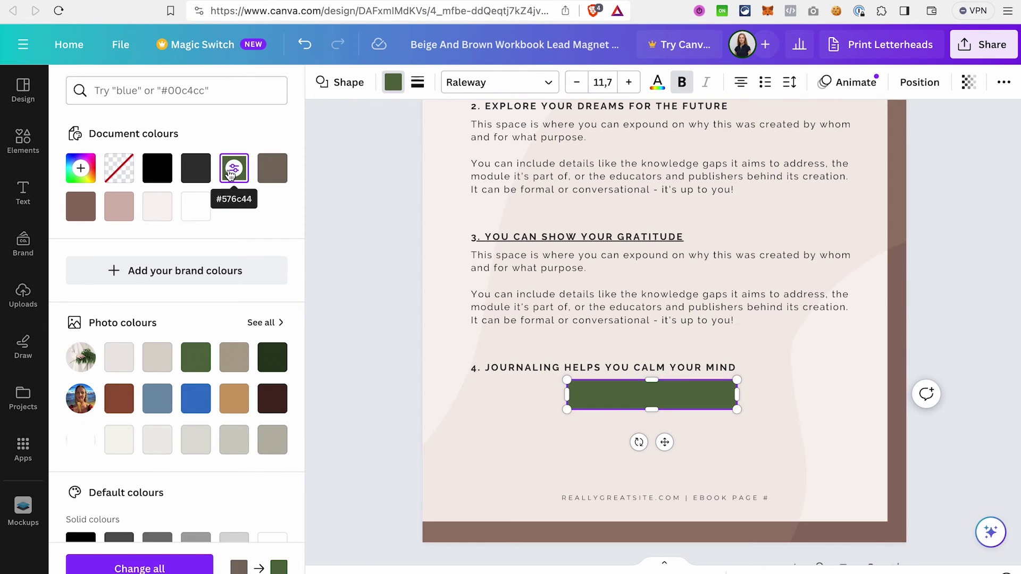
pyautogui.click(656, 408)
pyautogui.click(653, 398)
pyautogui.click(653, 398)
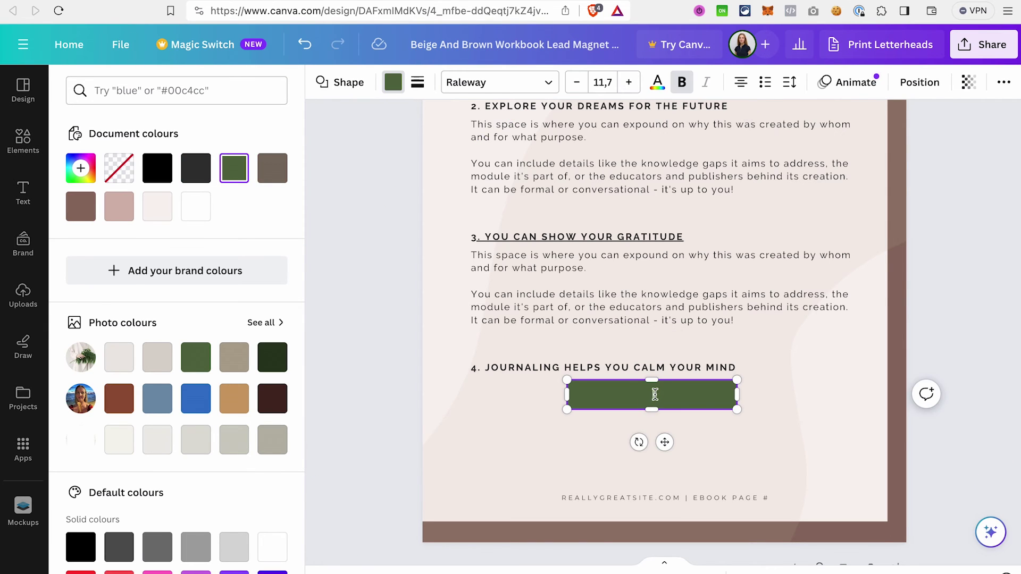
# Label the green bar 'GET THIS EBOOK!'.
pyautogui.write('GET THIS EBOOK!')
pyautogui.click(682, 430)
pyautogui.click(594, 413)
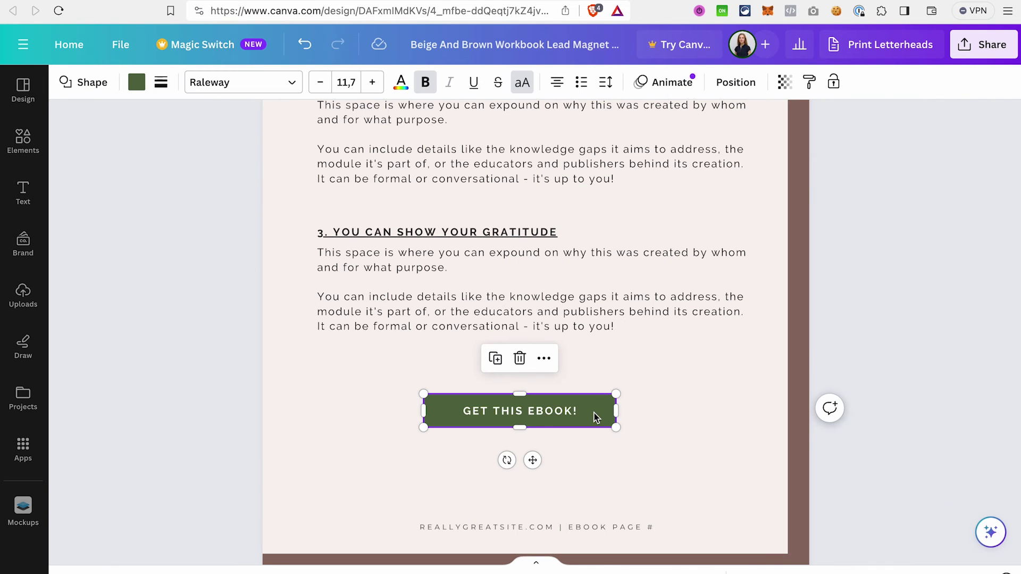
pyautogui.click(546, 359)
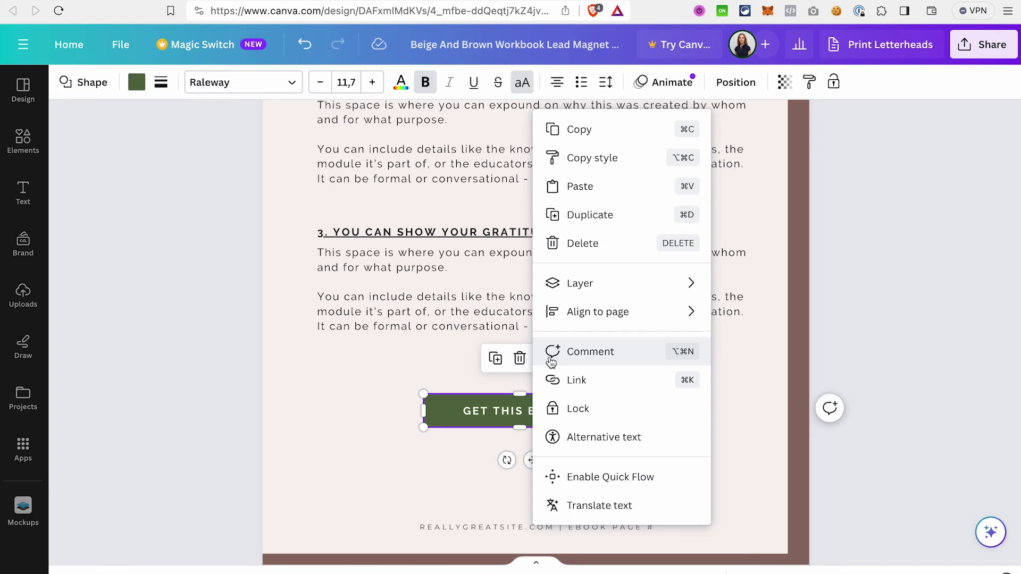
pyautogui.click(576, 381)
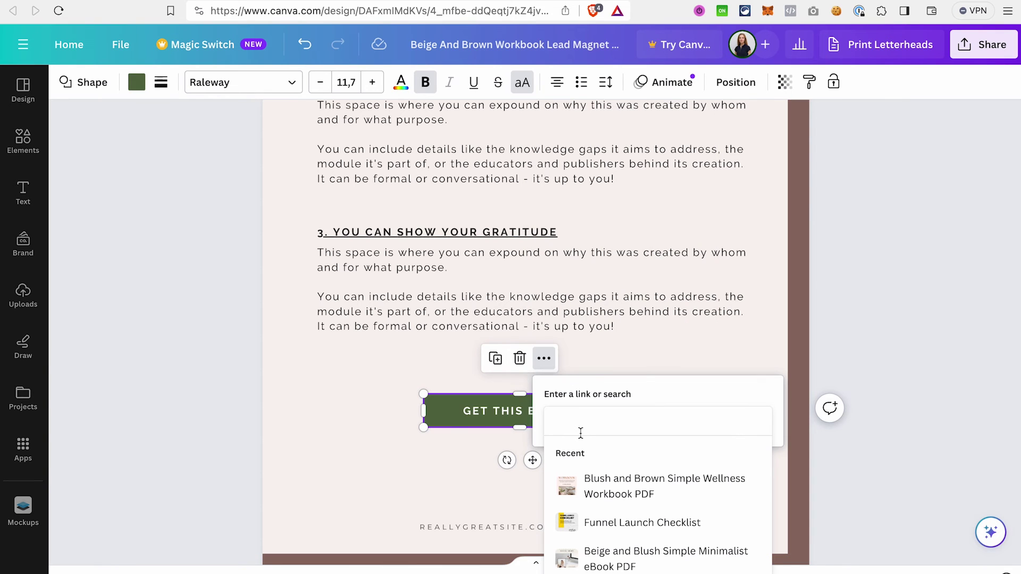
pyautogui.write('https://www.cfpowerscripts.com/')
pyautogui.press('Return')
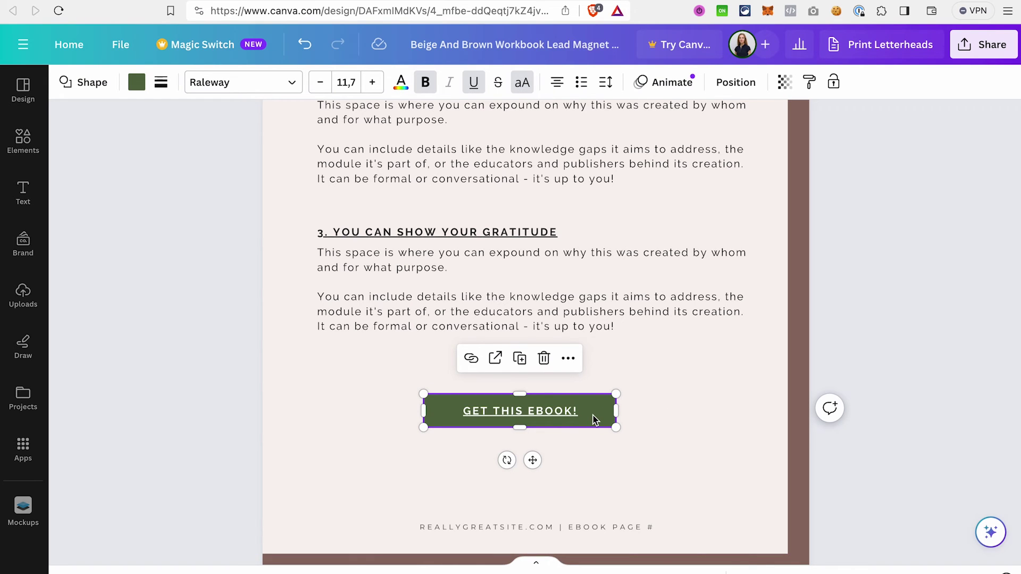
pyautogui.click(910, 216)
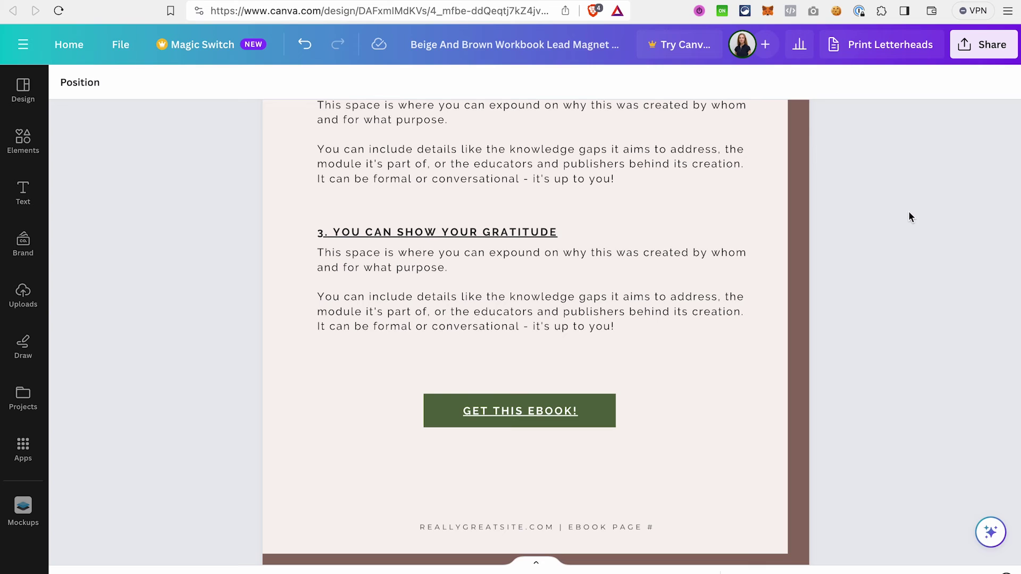
pyautogui.click(976, 48)
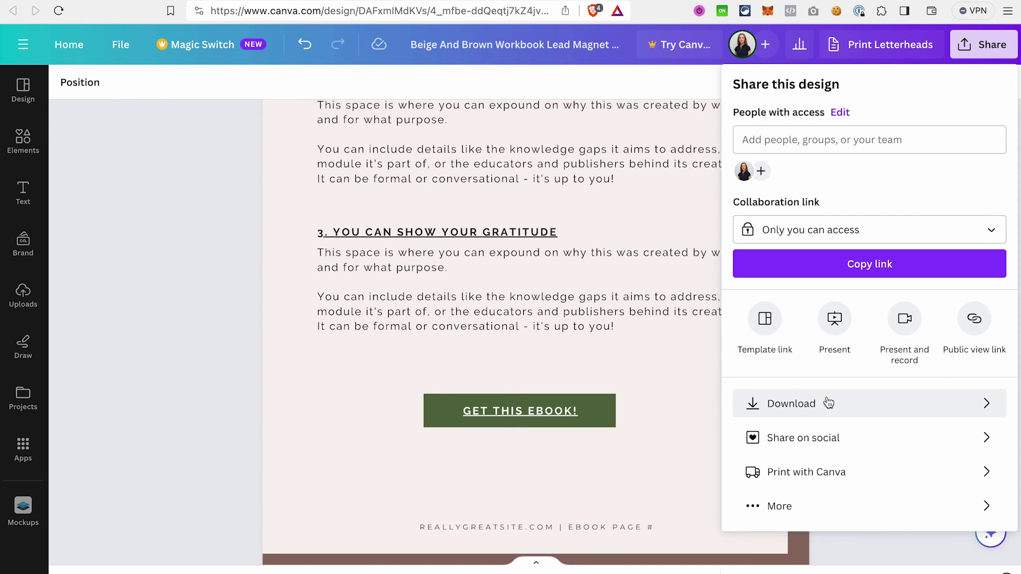
# Download all pages as PDF Standard and save the file to Downloads.
pyautogui.click(810, 407)
pyautogui.click(885, 150)
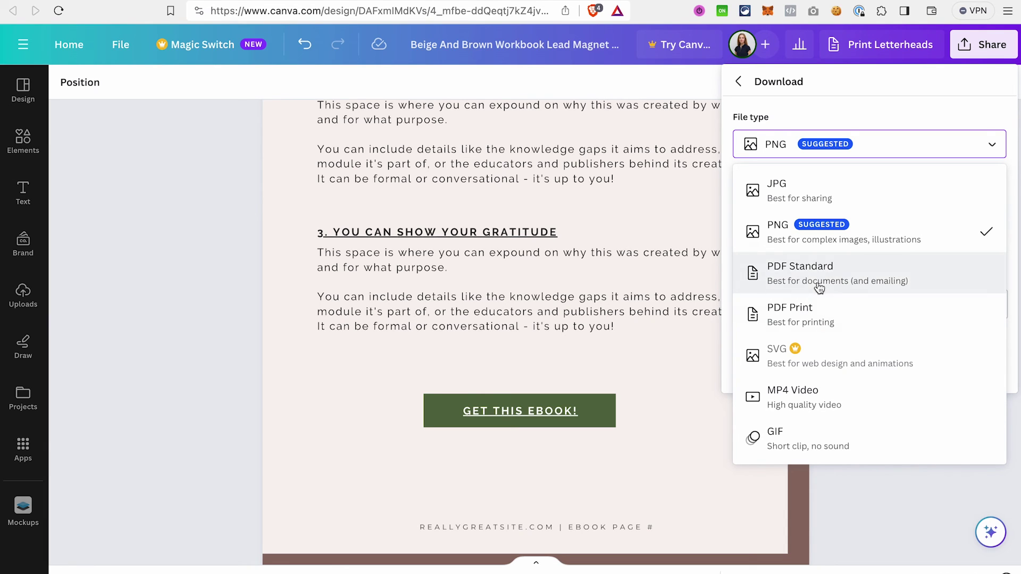
pyautogui.click(791, 272)
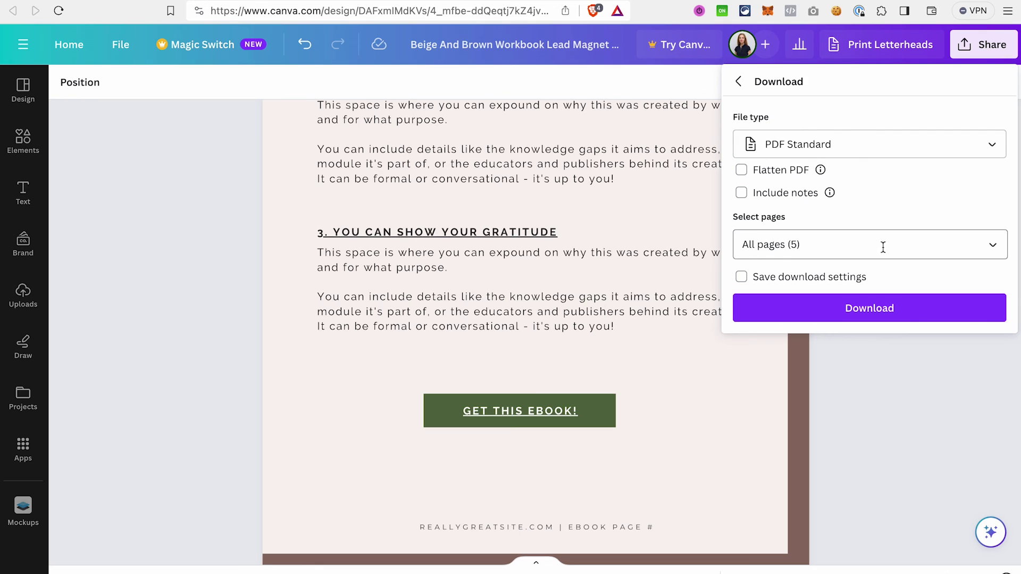
pyautogui.click(856, 248)
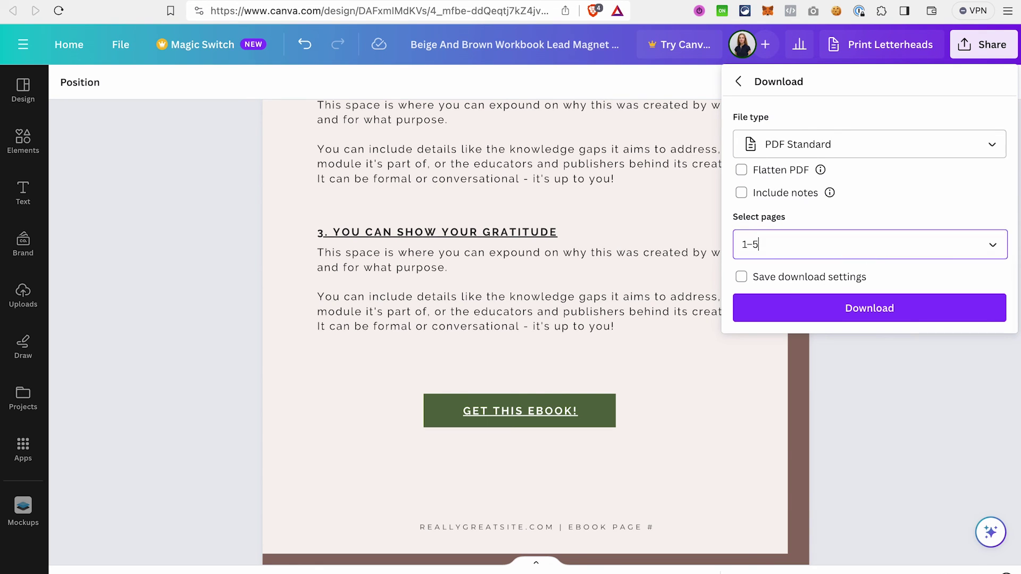
pyautogui.click(902, 209)
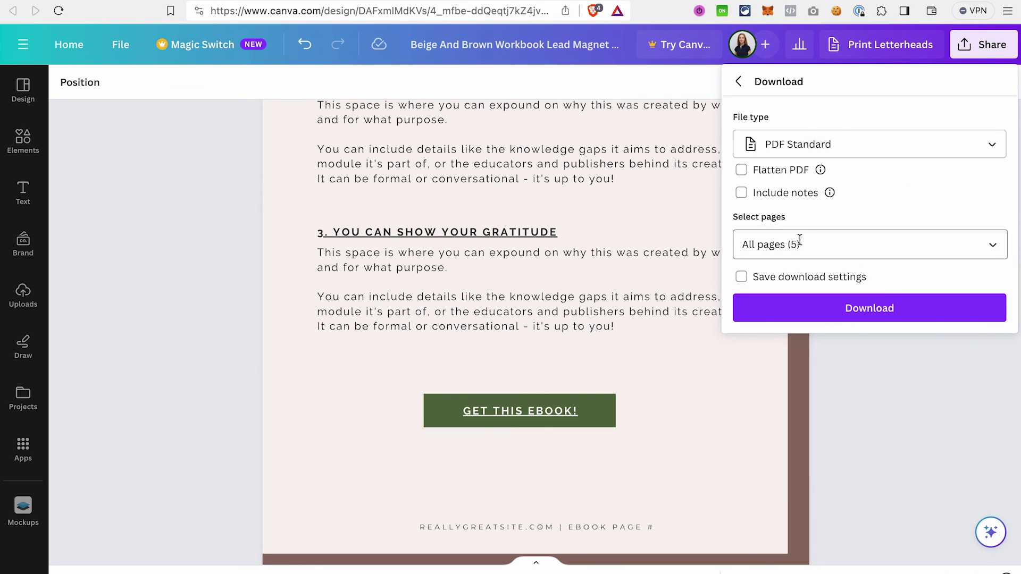
pyautogui.click(893, 306)
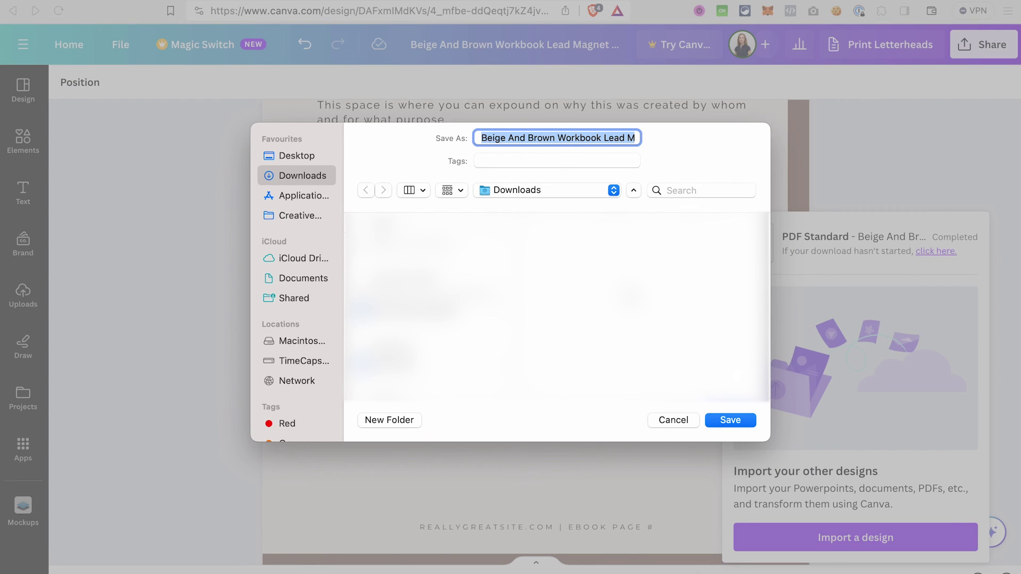
pyautogui.click(728, 421)
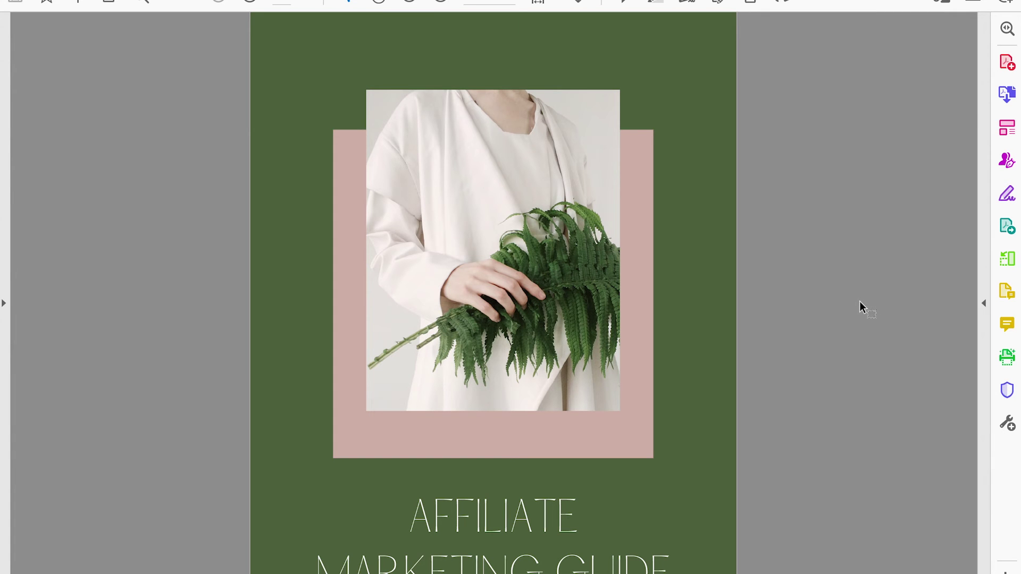
# Scroll to page 3 and click the gratitude heading link to open cfpowerscripts.com.
pyautogui.scroll(-3, 781, 388)
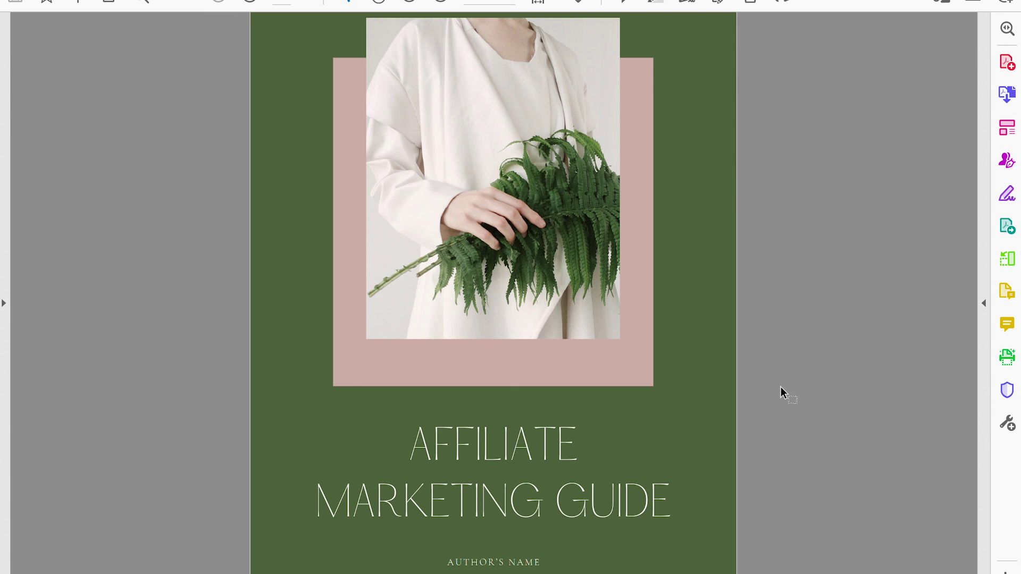
pyautogui.scroll(-15, 781, 387)
pyautogui.scroll(-10, 780, 387)
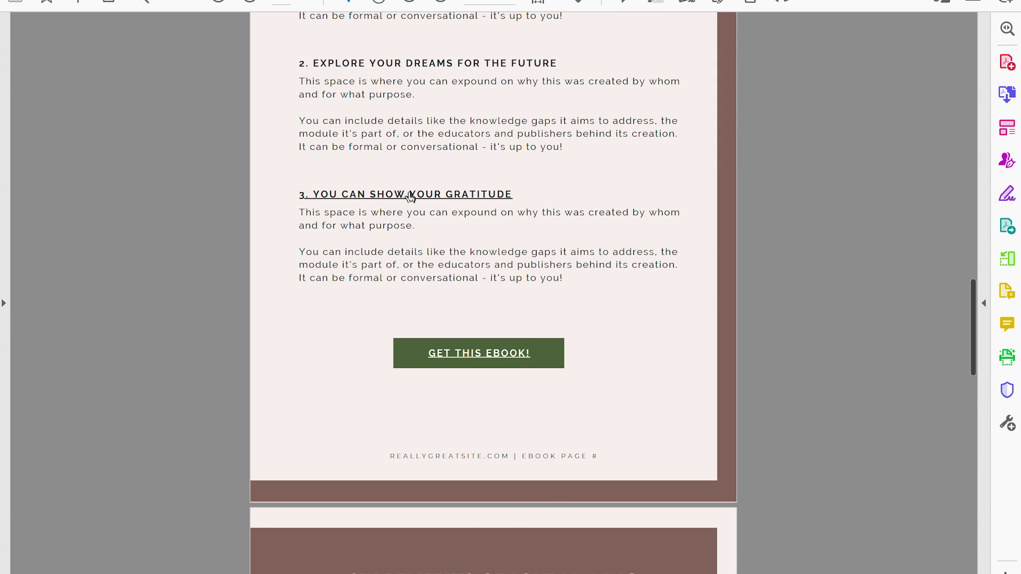
pyautogui.moveTo(426, 196)
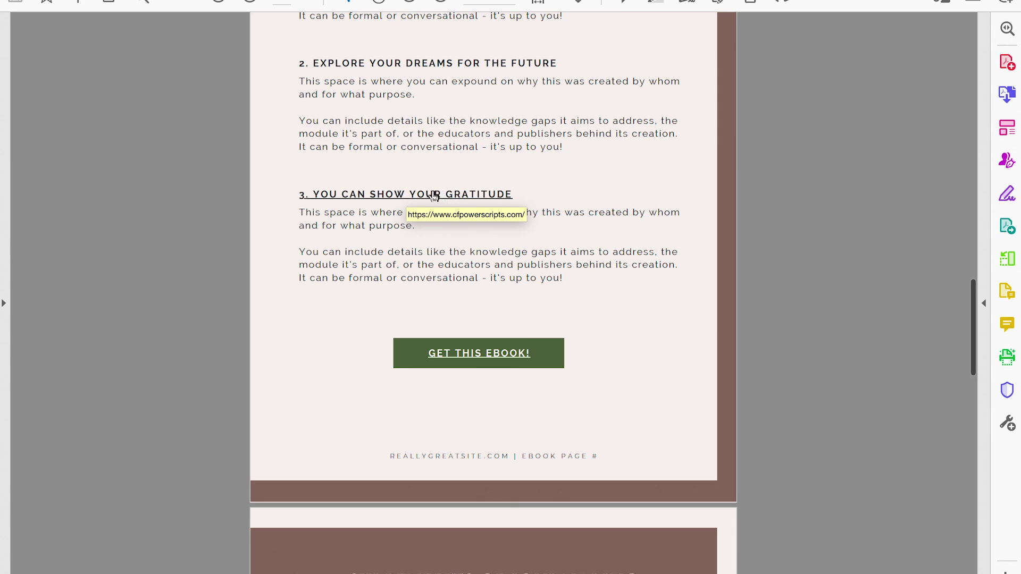
pyautogui.click(423, 194)
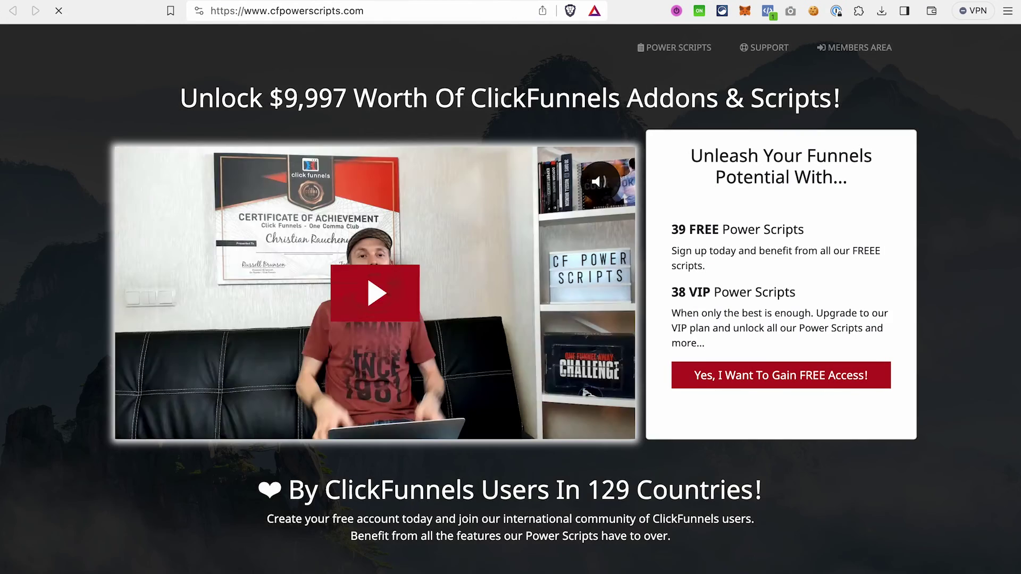